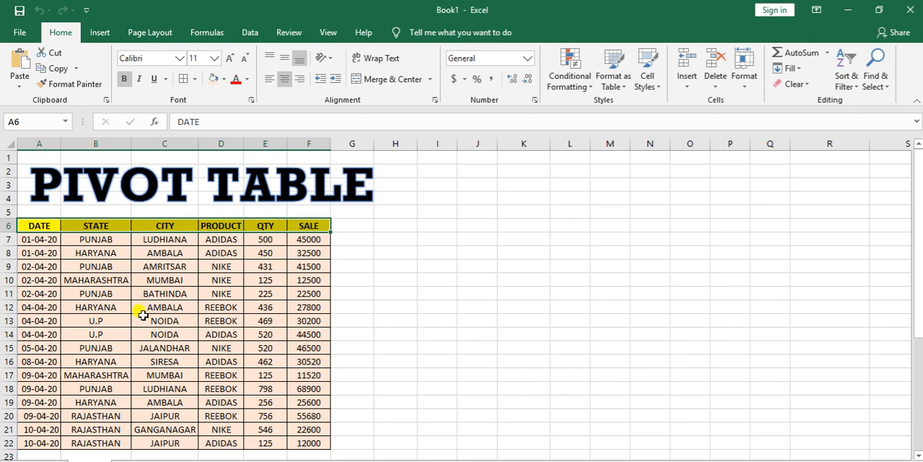
{"action": "left_click", "coordinate": [109, 343]}
{"action": "left_click", "coordinate": [160, 335]}
{"action": "left_click", "coordinate": [180, 322]}
{"action": "left_click", "coordinate": [253, 310]}
{"action": "left_click", "coordinate": [166, 347]}
{"action": "left_click", "coordinate": [160, 334]}
{"action": "left_click", "coordinate": [162, 321]}
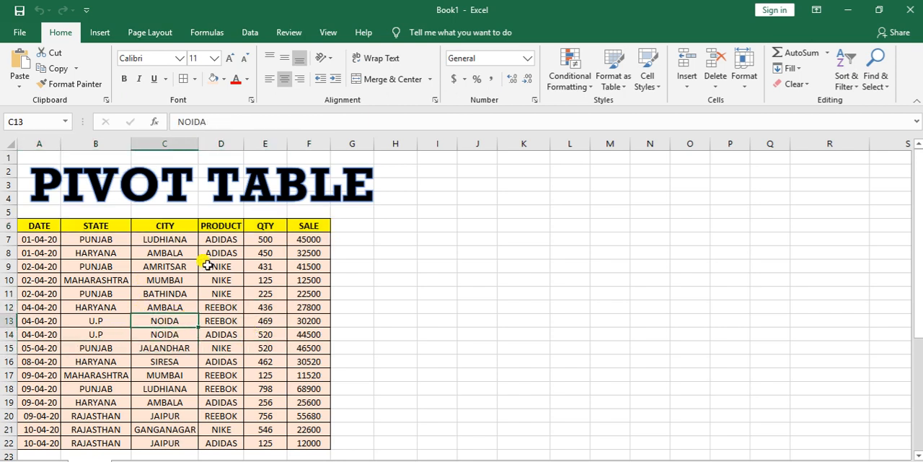
Step: Start creating a PivotTable with the sales data in Sheet1, range A6:F22 including the headers, as its source
{"action": "left_click_drag", "start_coordinate": [45, 225], "coordinate": [304, 434]}
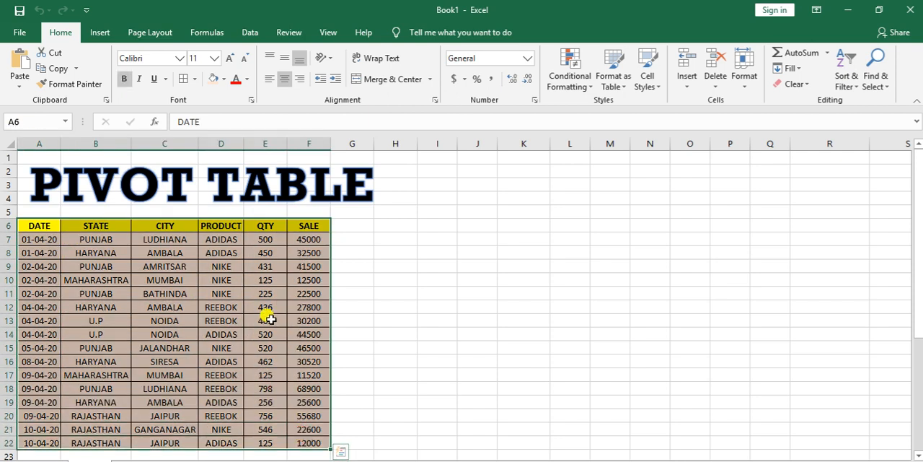
{"action": "left_click", "coordinate": [101, 32]}
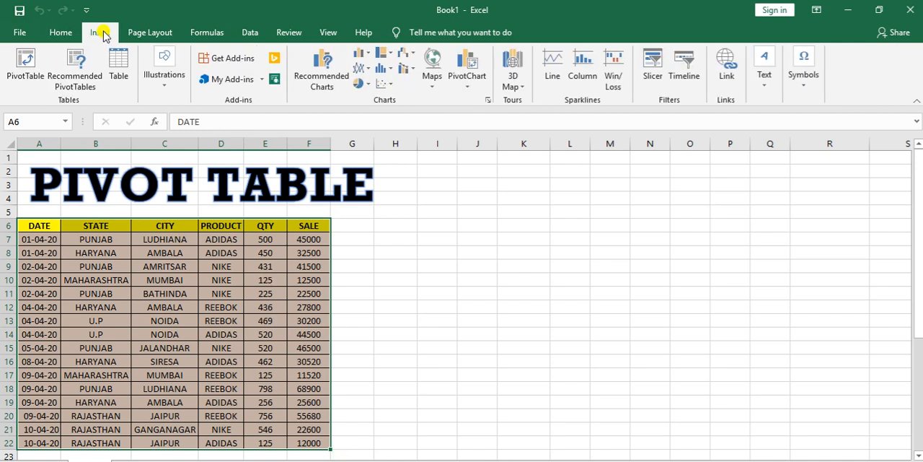
{"action": "left_click", "coordinate": [25, 71]}
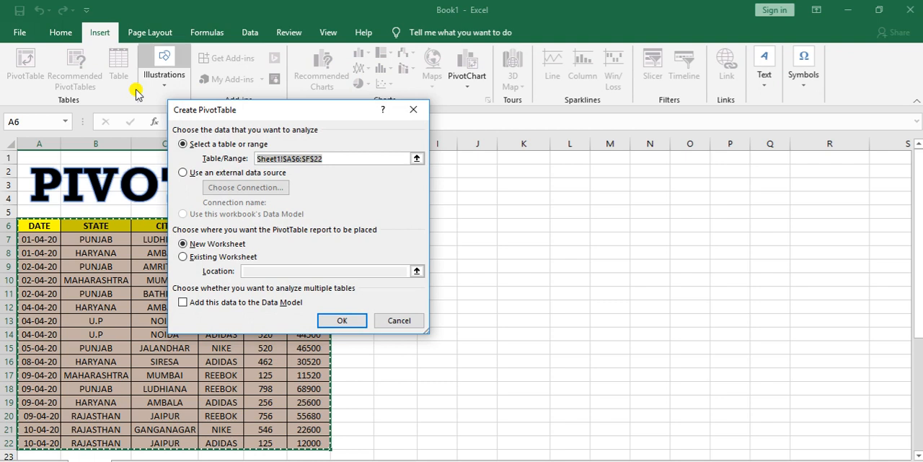
{"action": "left_click_drag", "start_coordinate": [258, 115], "coordinate": [450, 113]}
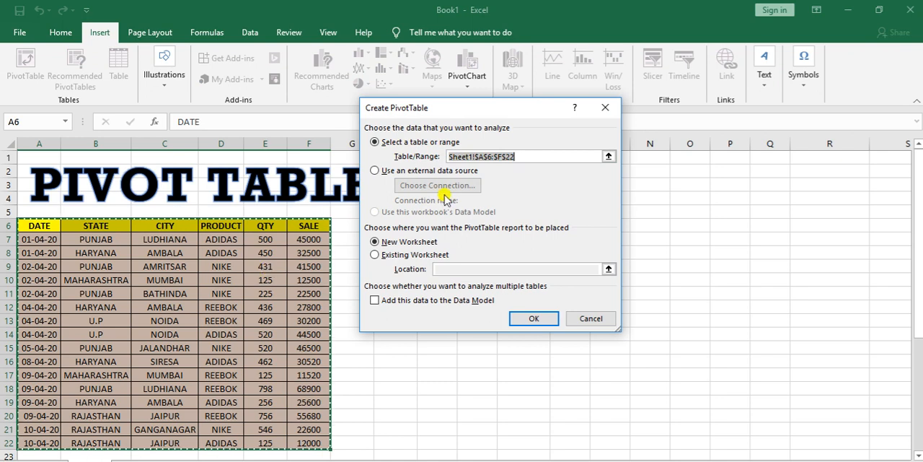
{"action": "key", "text": "BackSpace"}
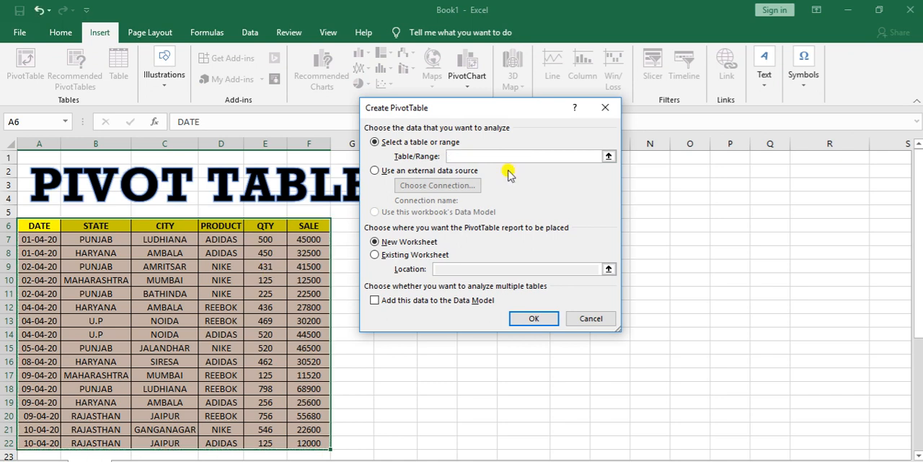
{"action": "left_click_drag", "start_coordinate": [34, 229], "coordinate": [73, 246]}
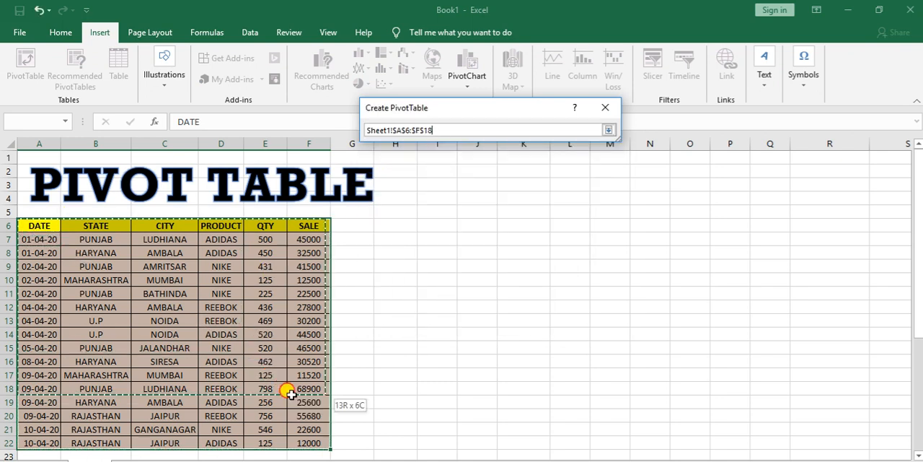
{"action": "left_click_drag", "start_coordinate": [307, 441], "coordinate": [306, 440]}
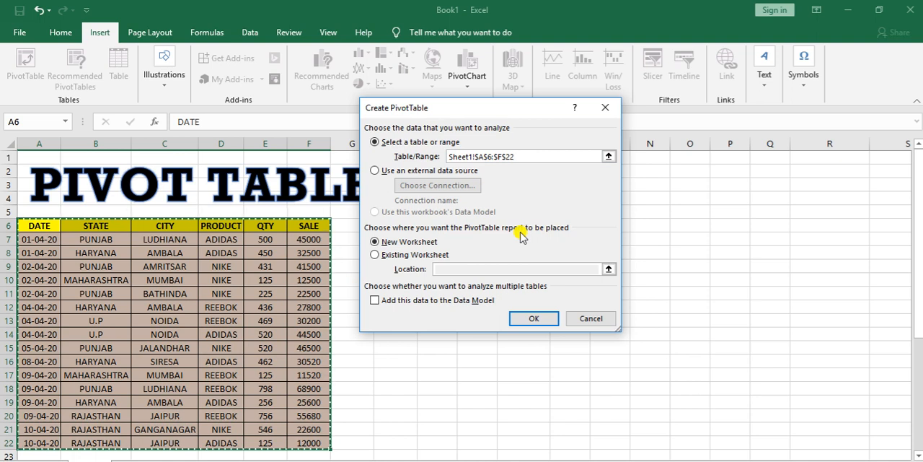
Step: Place the PivotTable on the existing worksheet at cell I1 and create it
{"action": "left_click", "coordinate": [396, 256]}
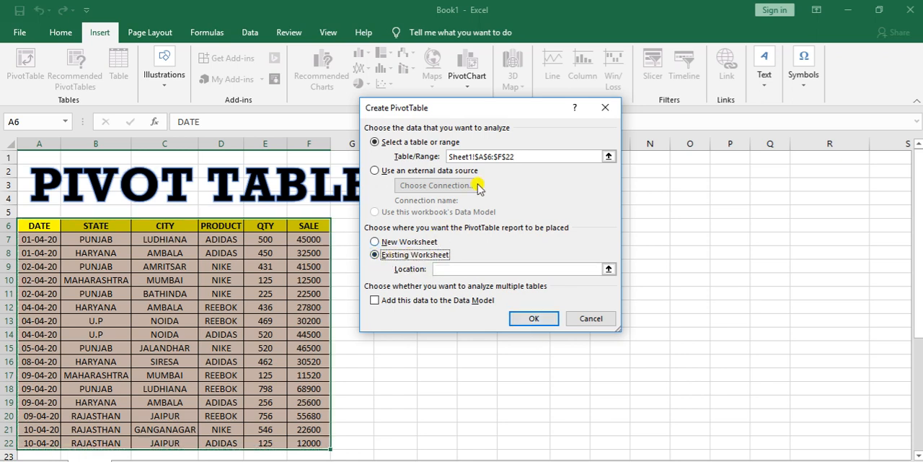
{"action": "left_click_drag", "start_coordinate": [496, 108], "coordinate": [294, 94]}
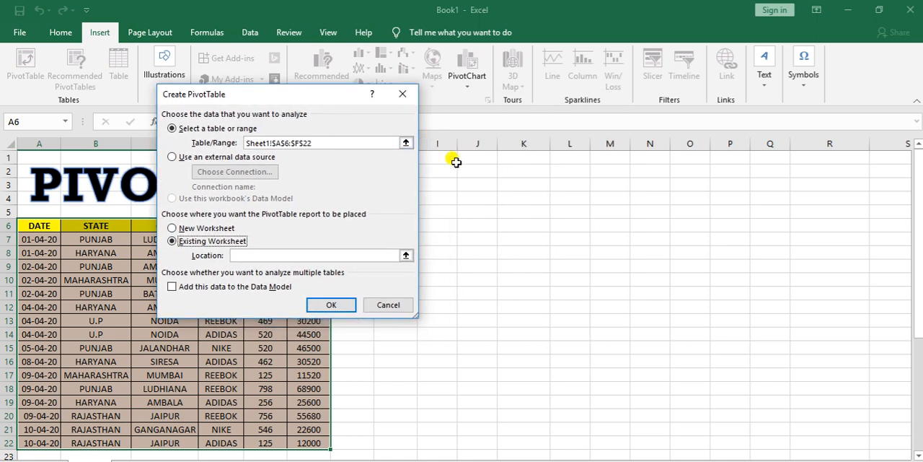
{"action": "left_click", "coordinate": [294, 254]}
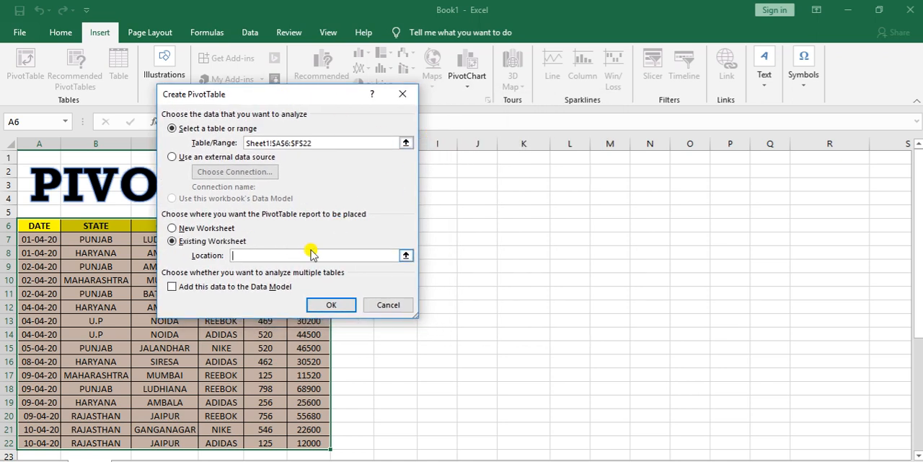
{"action": "left_click", "coordinate": [435, 158]}
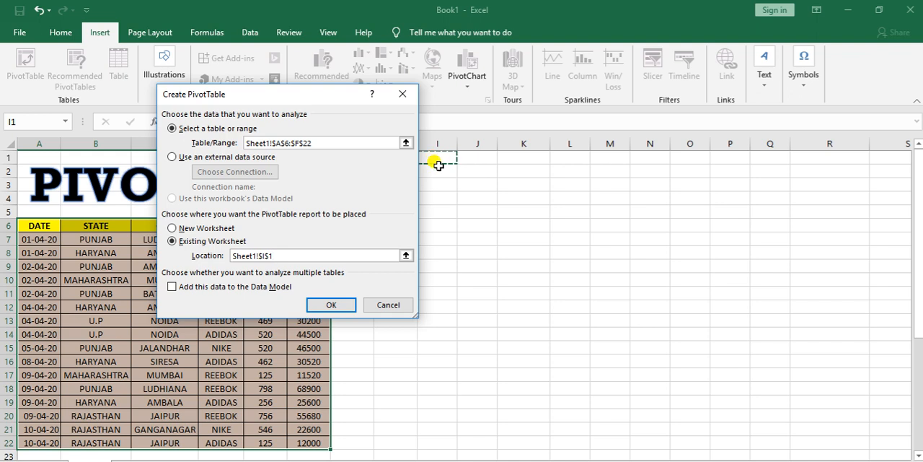
{"action": "left_click", "coordinate": [335, 305]}
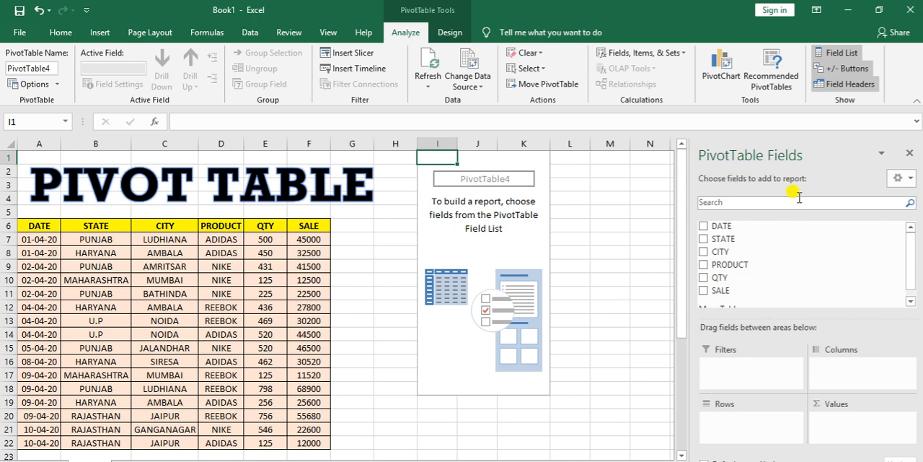
{"action": "left_click_drag", "start_coordinate": [47, 225], "coordinate": [317, 220]}
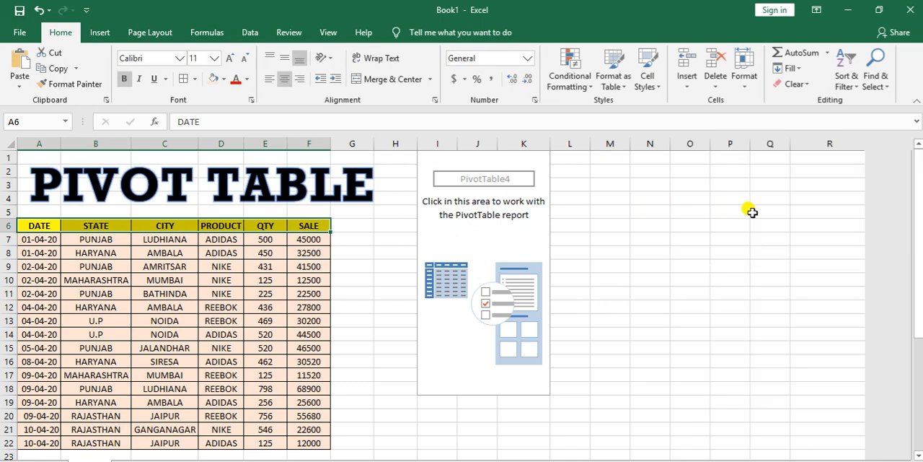
{"action": "left_click", "coordinate": [450, 249]}
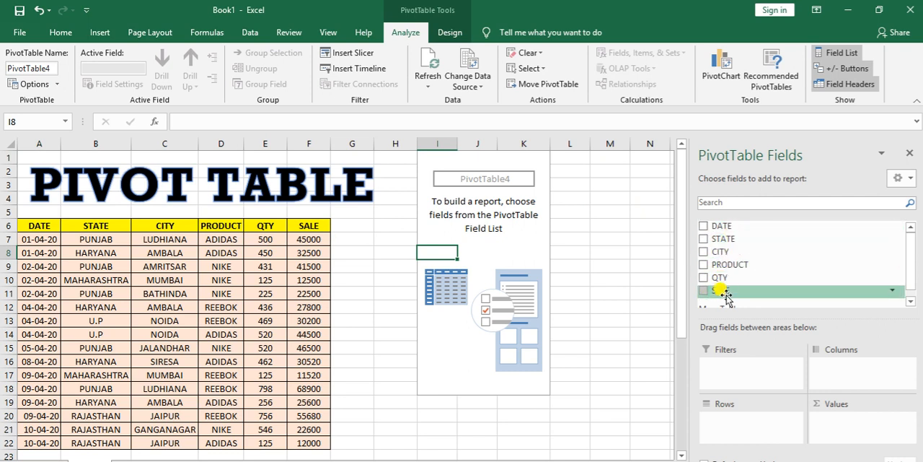
{"action": "left_click_drag", "start_coordinate": [907, 274], "coordinate": [909, 289]}
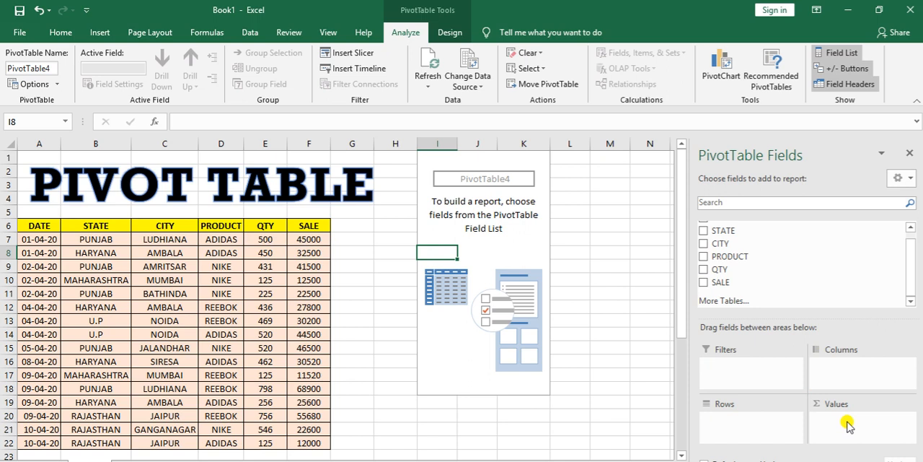
{"action": "left_click_drag", "start_coordinate": [910, 273], "coordinate": [909, 265]}
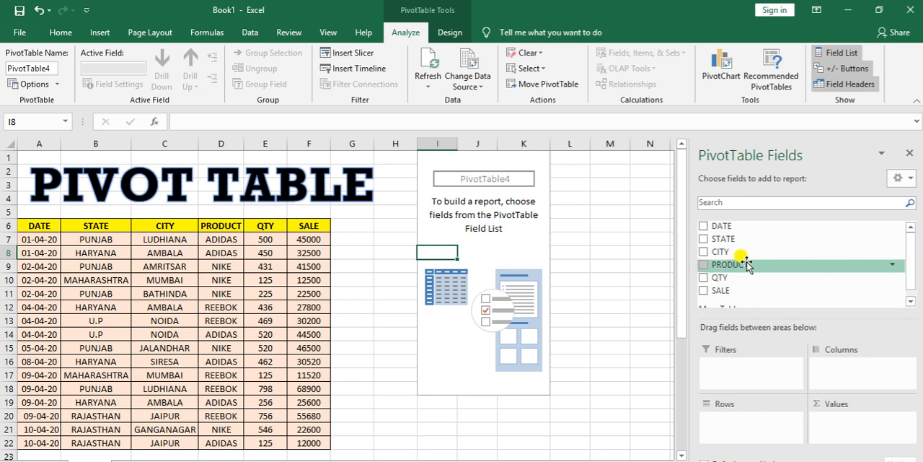
Step: Lay out the PivotTable with PRODUCT as the row field and SALE as the value field
{"action": "left_click_drag", "start_coordinate": [743, 265], "coordinate": [728, 428]}
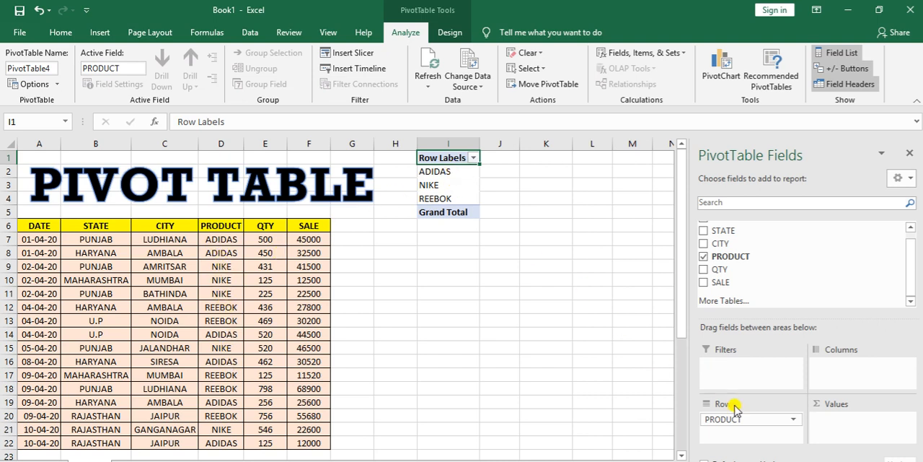
{"action": "mouse_move", "coordinate": [725, 422]}
{"action": "left_mouse_down"}
{"action": "mouse_move", "coordinate": [715, 406]}
{"action": "mouse_move", "coordinate": [842, 375]}
{"action": "mouse_move", "coordinate": [714, 415]}
{"action": "mouse_move", "coordinate": [734, 426]}
{"action": "left_mouse_up"}
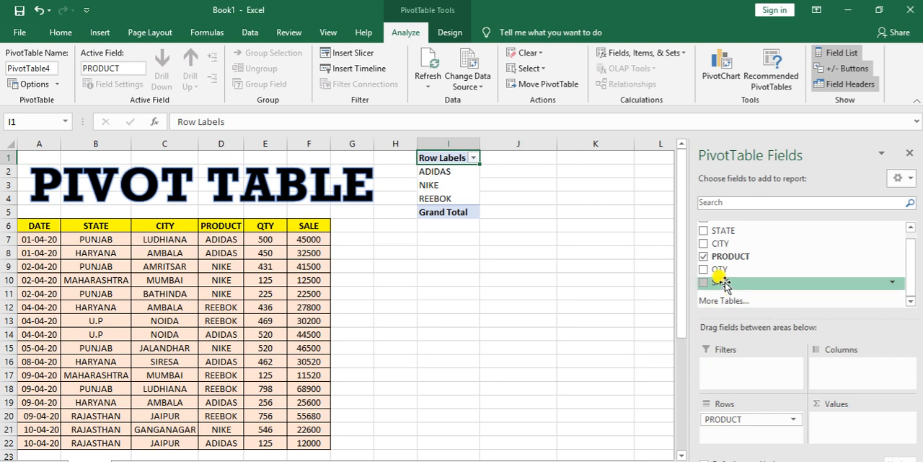
{"action": "left_click_drag", "start_coordinate": [723, 282], "coordinate": [840, 431]}
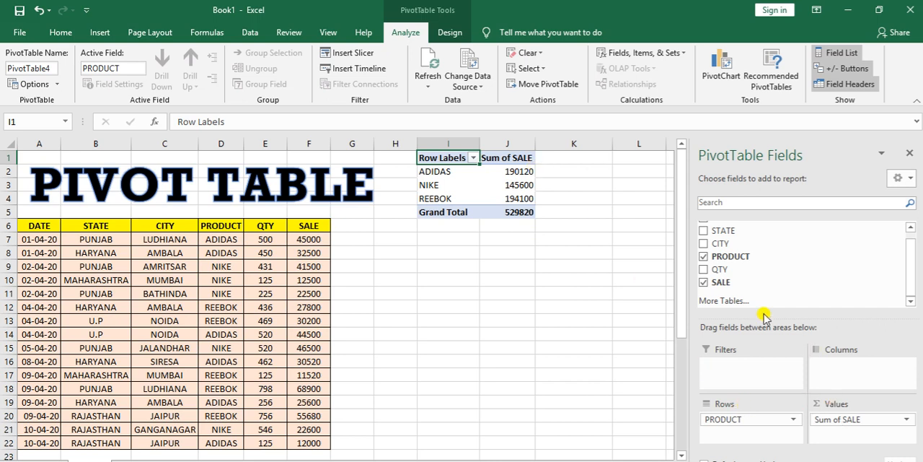
Step: Try adding QTY as a second value field in the PivotTable, and remove it again
{"action": "left_click_drag", "start_coordinate": [721, 270], "coordinate": [833, 436]}
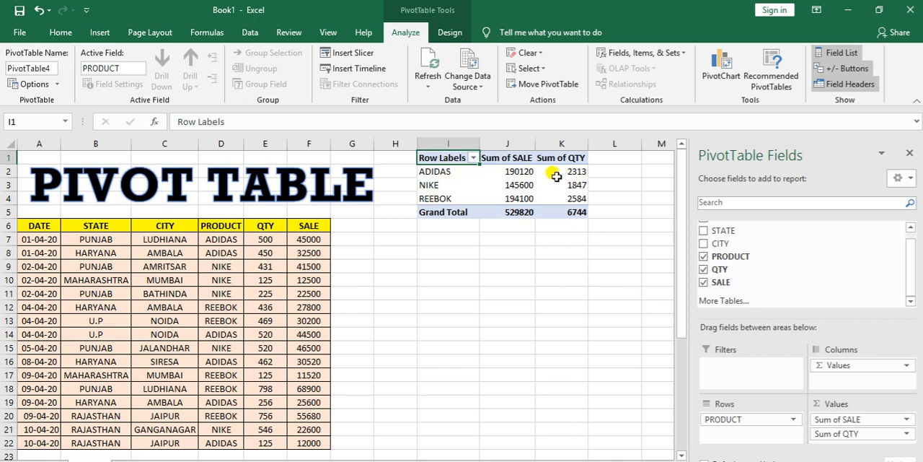
{"action": "mouse_move", "coordinate": [556, 176]}
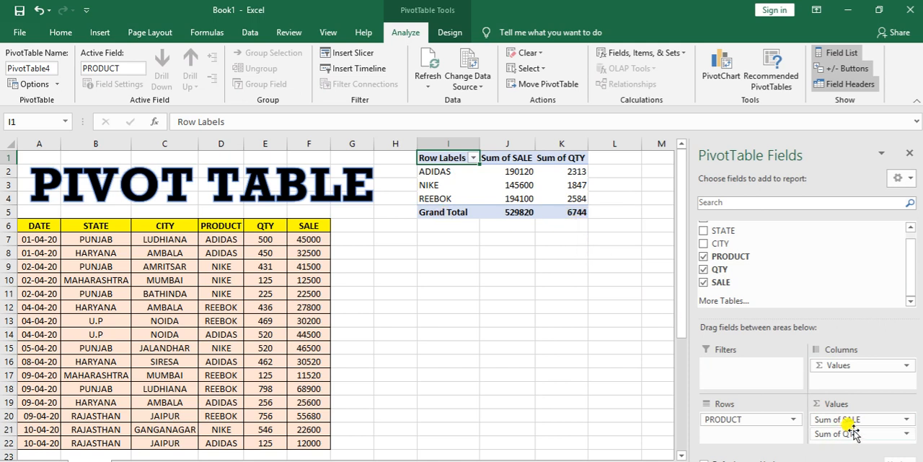
{"action": "left_click", "coordinate": [703, 269]}
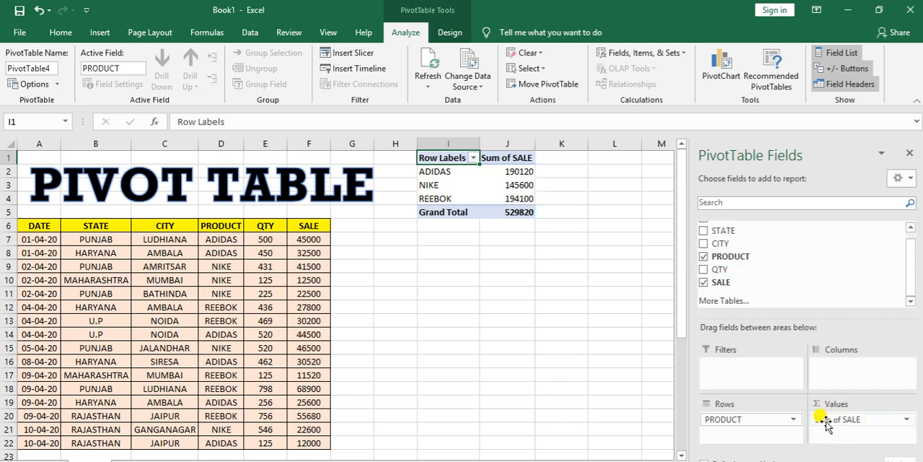
Step: Change the calculation of the SALE value field to Count
{"action": "left_click", "coordinate": [907, 421]}
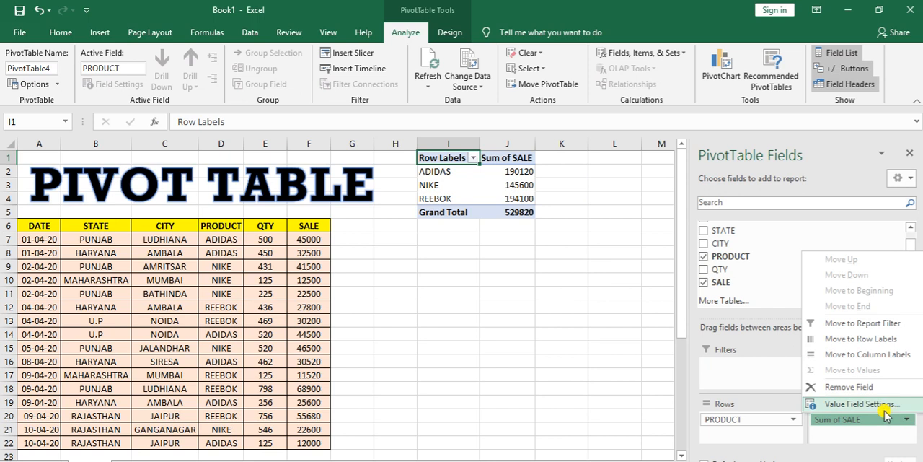
{"action": "left_click", "coordinate": [862, 403]}
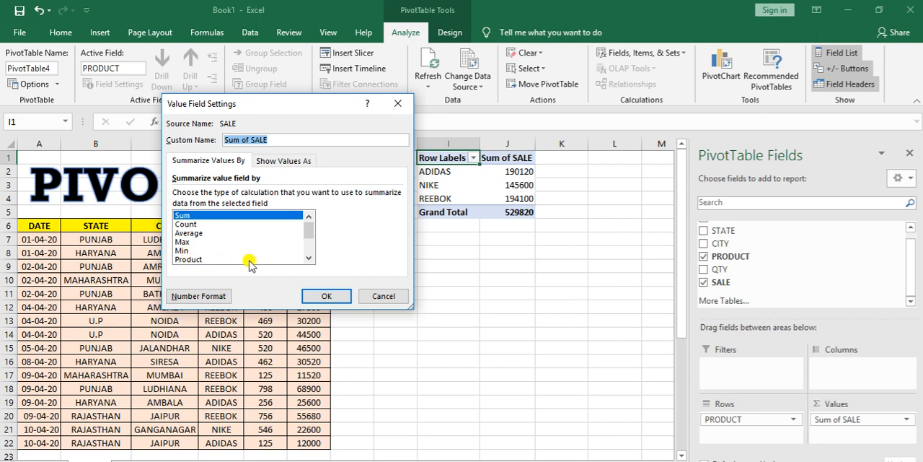
{"action": "left_click", "coordinate": [308, 250]}
{"action": "left_click", "coordinate": [308, 226]}
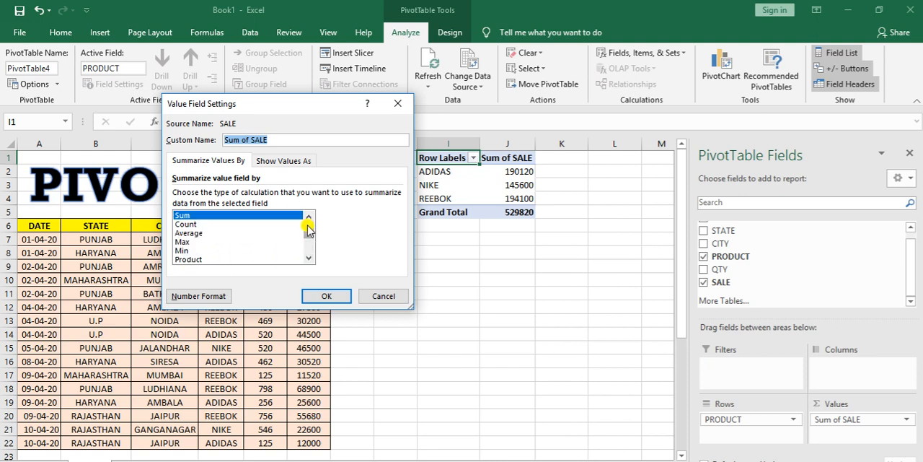
{"action": "left_click", "coordinate": [189, 224]}
{"action": "left_click", "coordinate": [327, 297]}
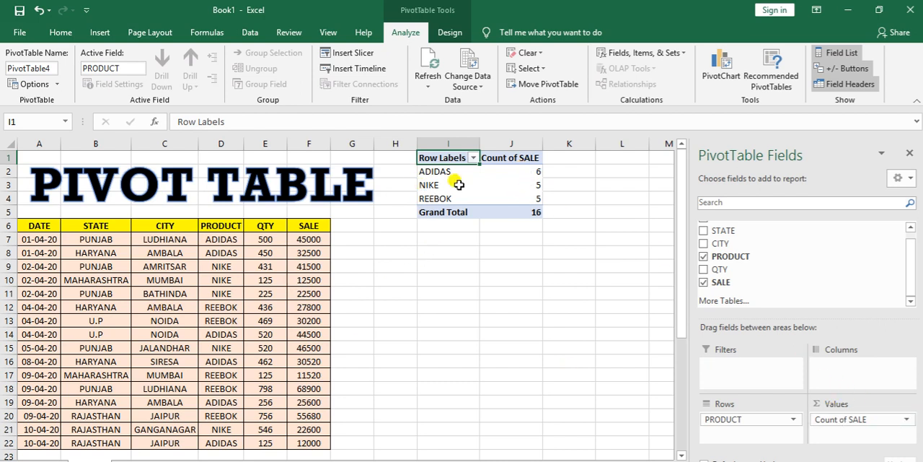
Step: Summarize the SALE value field by Average
{"action": "left_click", "coordinate": [903, 419]}
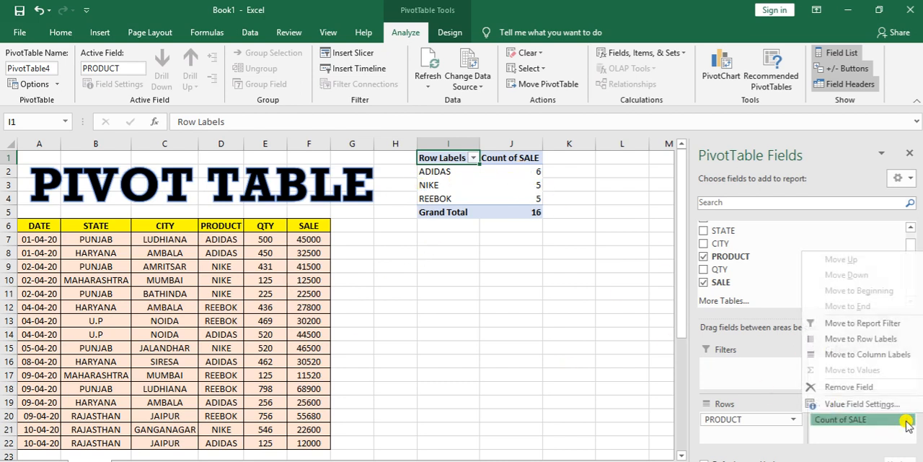
{"action": "left_click", "coordinate": [849, 405]}
{"action": "left_click", "coordinate": [193, 233]}
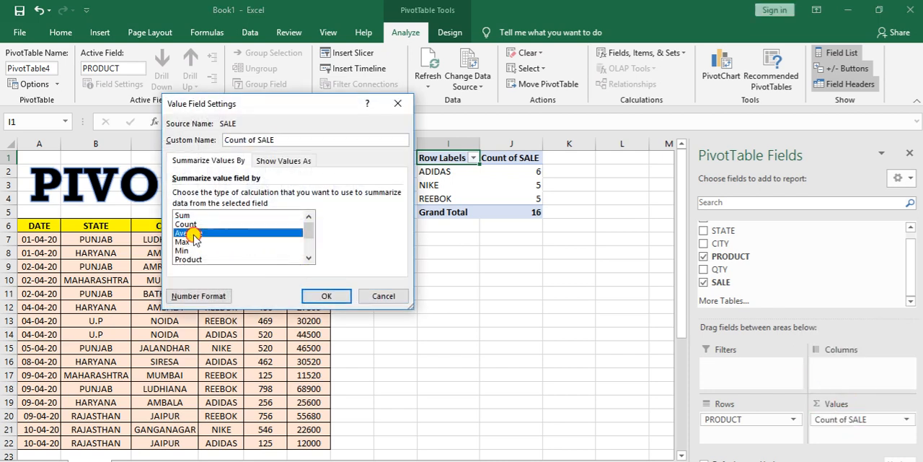
{"action": "left_click", "coordinate": [326, 294]}
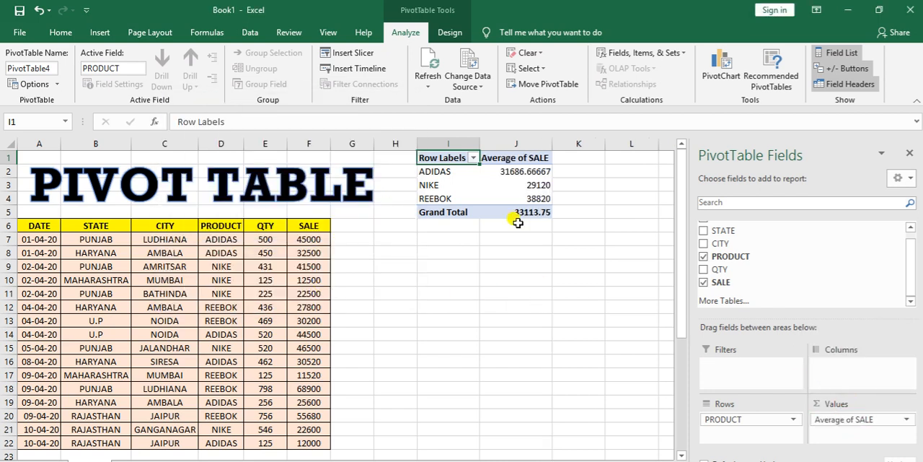
Step: Set the SALE value field to show the Max for each product
{"action": "left_click", "coordinate": [906, 419]}
{"action": "left_click", "coordinate": [879, 405]}
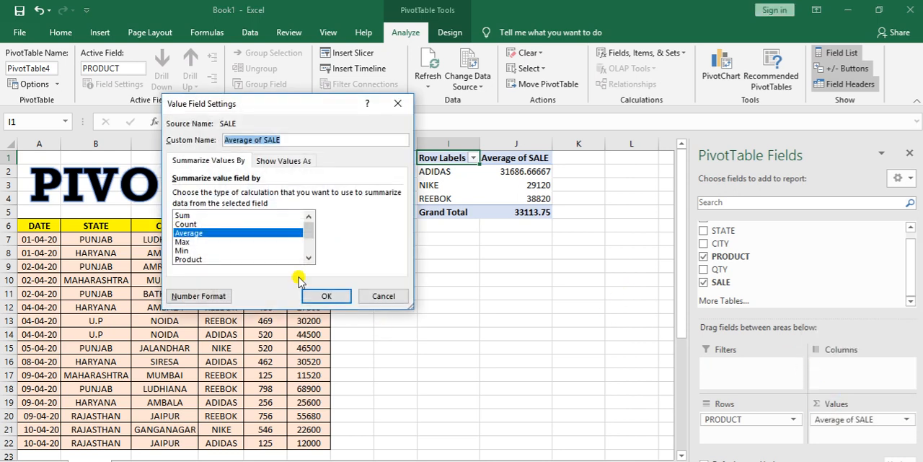
{"action": "left_click", "coordinate": [182, 243]}
{"action": "left_click", "coordinate": [326, 295]}
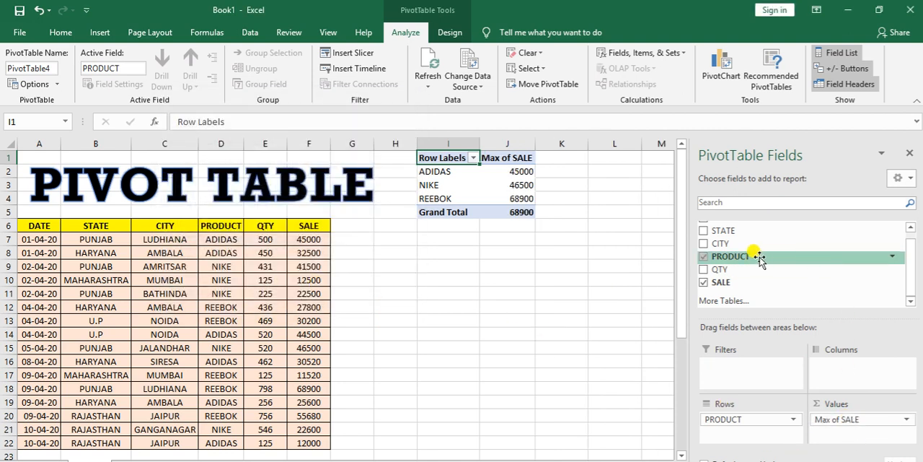
Step: Try adding CITY as a second row field beneath PRODUCT, and remove it again
{"action": "left_click", "coordinate": [910, 228]}
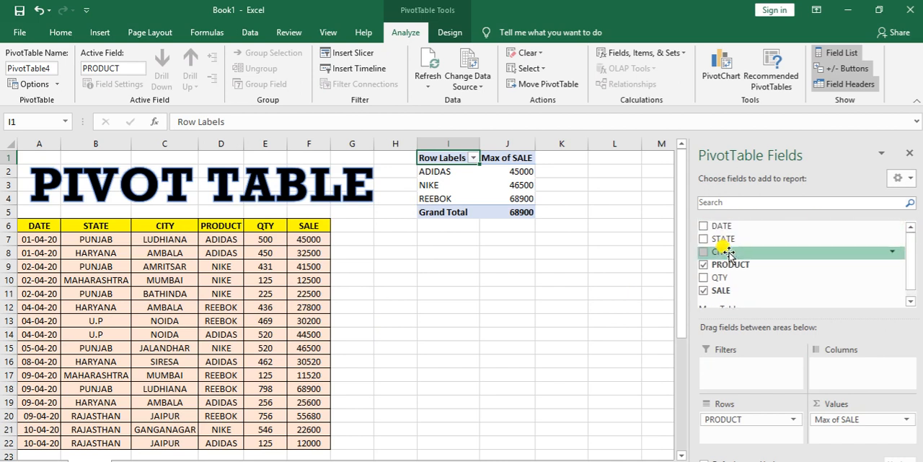
{"action": "left_click_drag", "start_coordinate": [728, 252], "coordinate": [726, 437]}
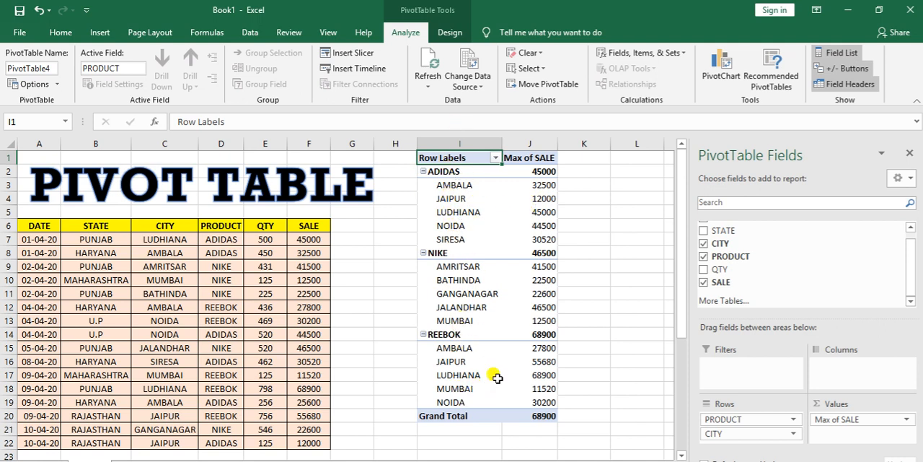
{"action": "left_click", "coordinate": [703, 246]}
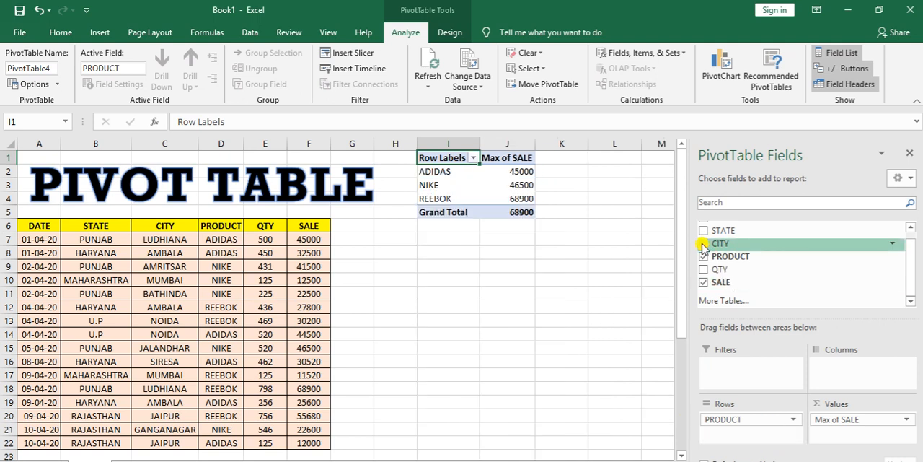
Step: Change the calculation of the SALE value field to Sum
{"action": "left_click", "coordinate": [894, 419]}
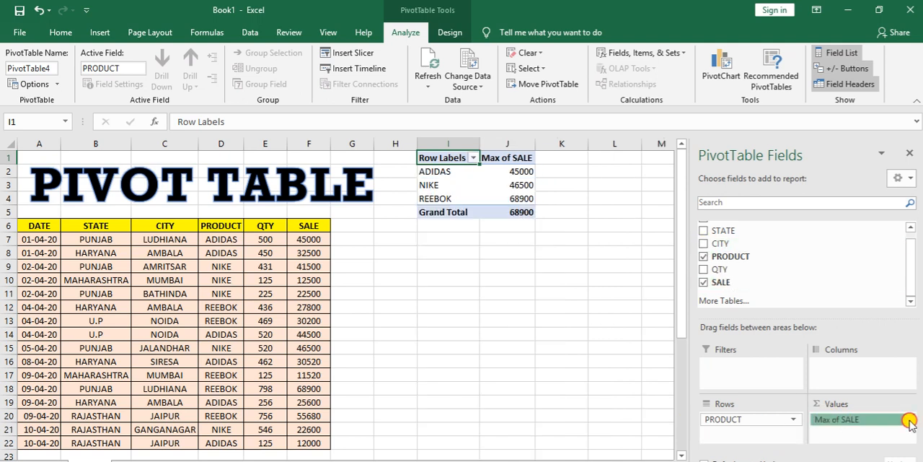
{"action": "left_click", "coordinate": [865, 402]}
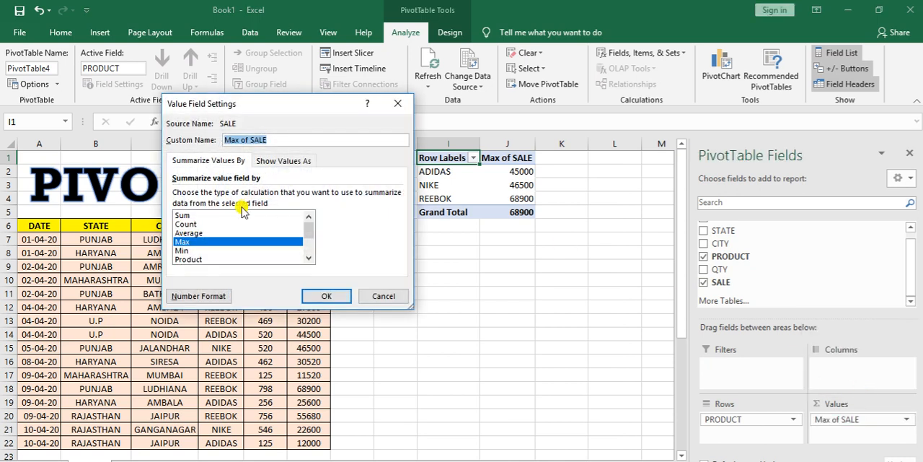
{"action": "left_click", "coordinate": [189, 215]}
{"action": "left_click", "coordinate": [325, 294]}
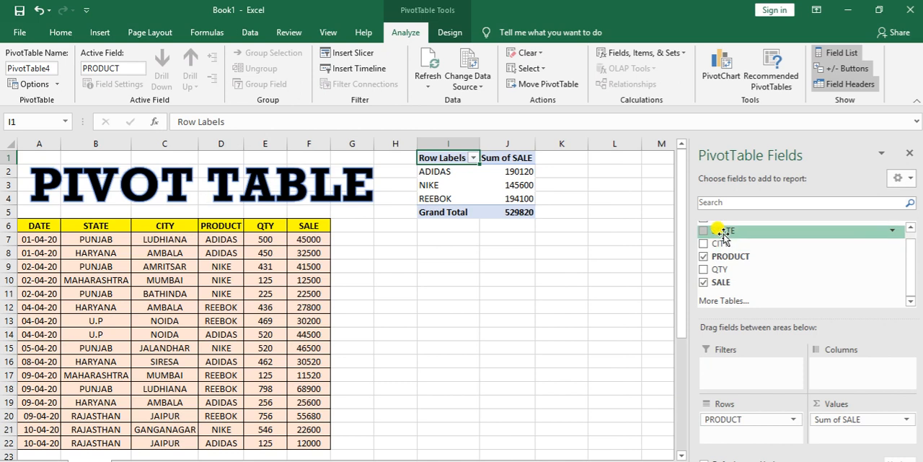
Step: Try STATE as a second row field beneath PRODUCT and as a column field, and remove it again
{"action": "left_click_drag", "start_coordinate": [721, 230], "coordinate": [723, 441]}
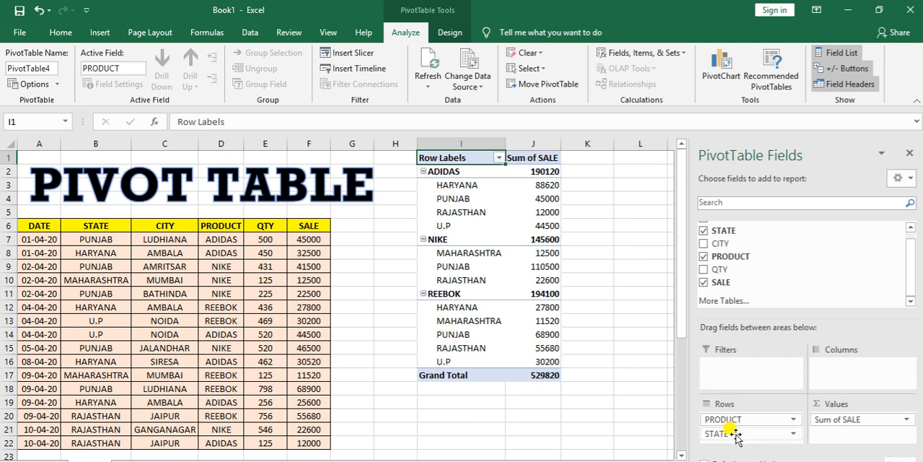
{"action": "left_click_drag", "start_coordinate": [735, 434], "coordinate": [840, 371]}
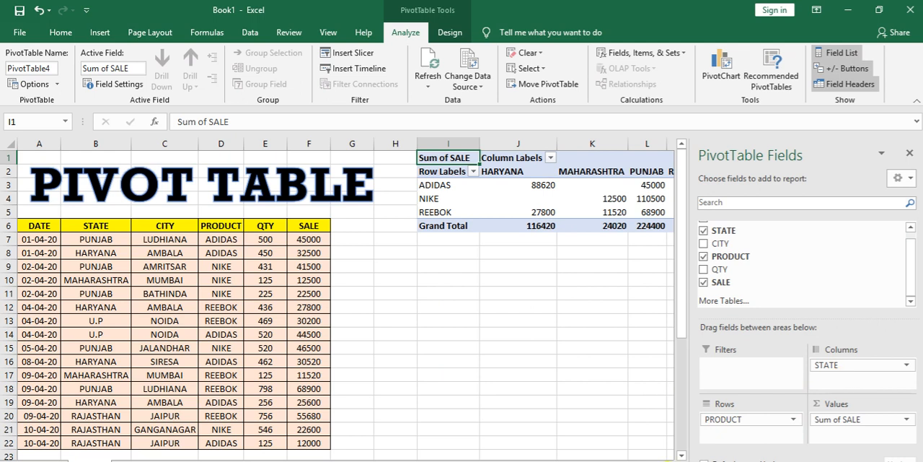
{"action": "scroll", "coordinate": [346, 299], "scroll_direction": "right", "scroll_amount": 4}
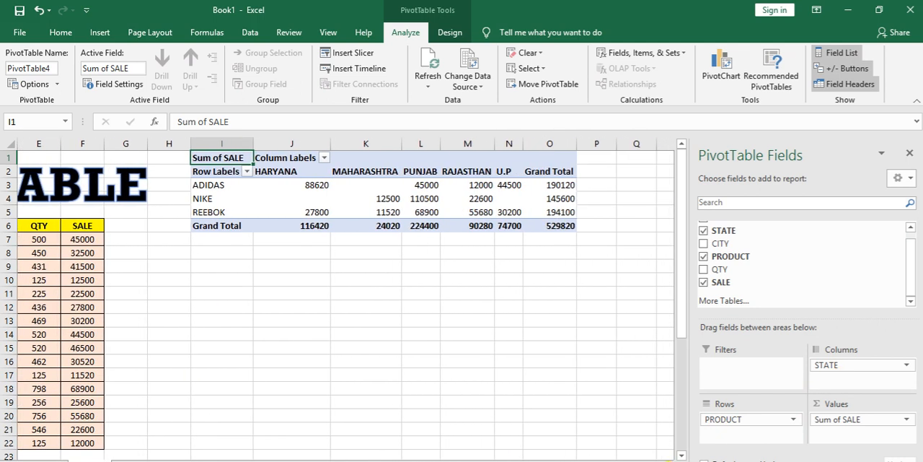
{"action": "left_click_drag", "start_coordinate": [827, 368], "coordinate": [717, 433]}
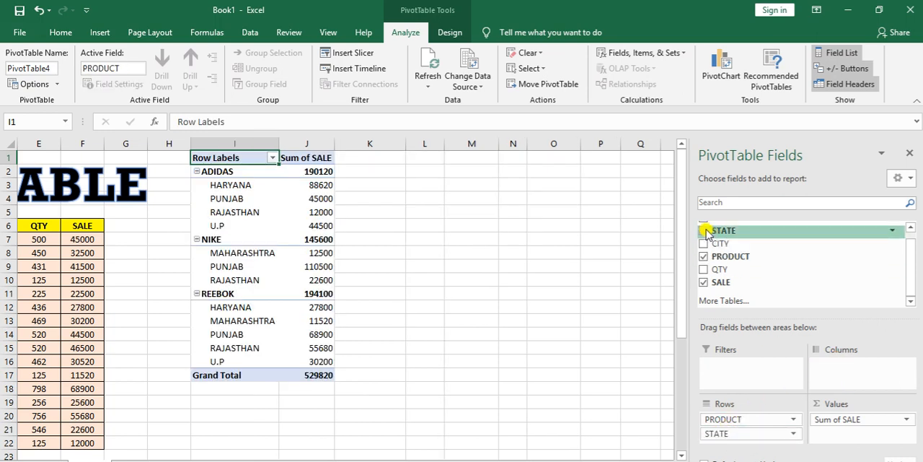
{"action": "left_click", "coordinate": [703, 231]}
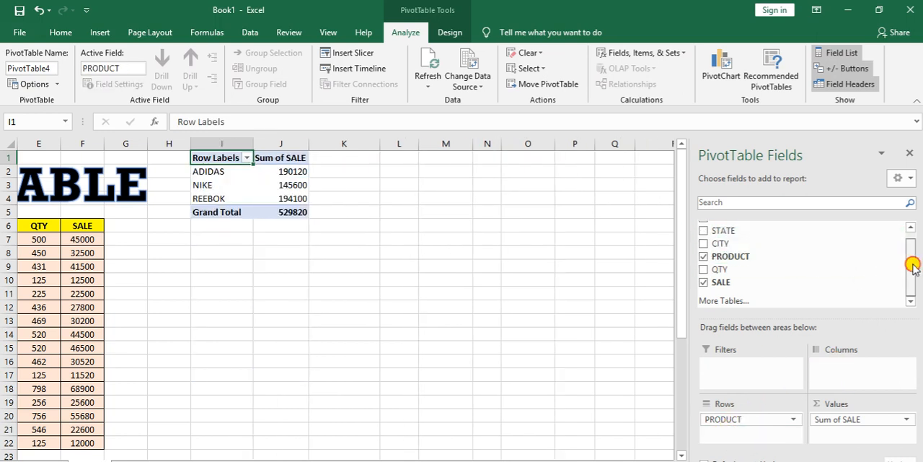
Step: Add DATE as a row field beneath PRODUCT, and move it to the report filters
{"action": "left_click_drag", "start_coordinate": [913, 266], "coordinate": [913, 240]}
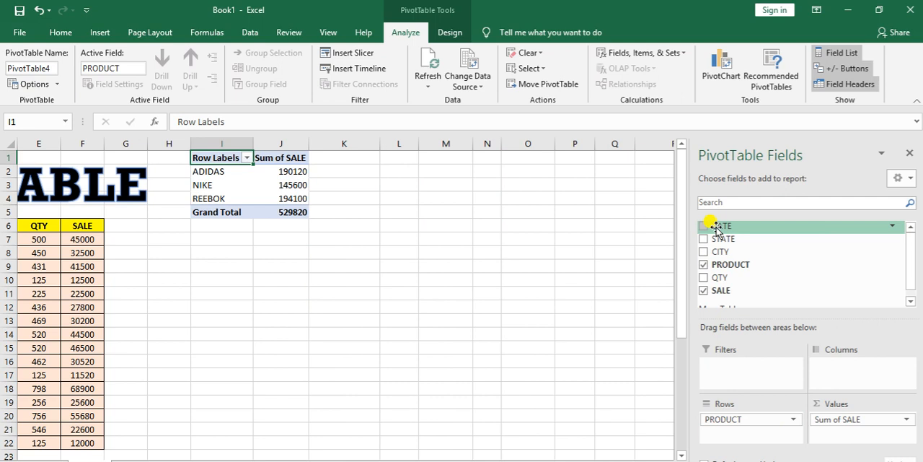
{"action": "left_click_drag", "start_coordinate": [731, 227], "coordinate": [725, 437]}
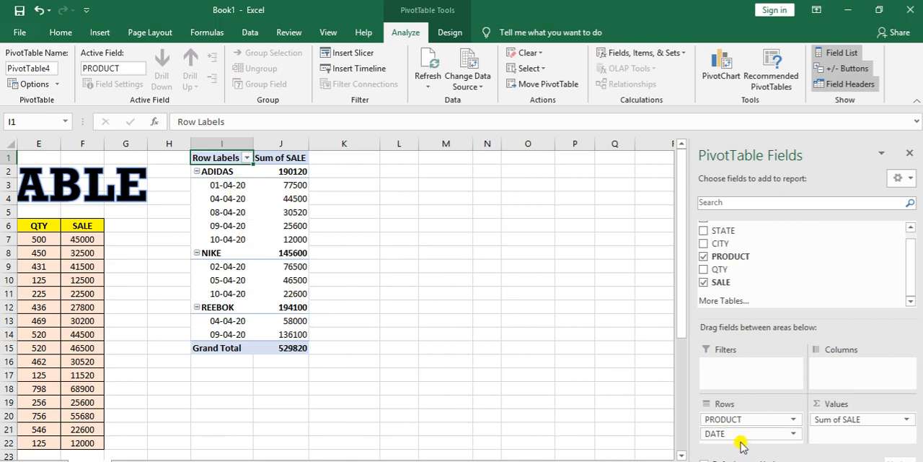
{"action": "mouse_move", "coordinate": [736, 434]}
{"action": "left_mouse_down"}
{"action": "mouse_move", "coordinate": [810, 412]}
{"action": "mouse_move", "coordinate": [834, 365]}
{"action": "mouse_move", "coordinate": [843, 375]}
{"action": "mouse_move", "coordinate": [758, 428]}
{"action": "mouse_move", "coordinate": [722, 435]}
{"action": "left_mouse_up"}
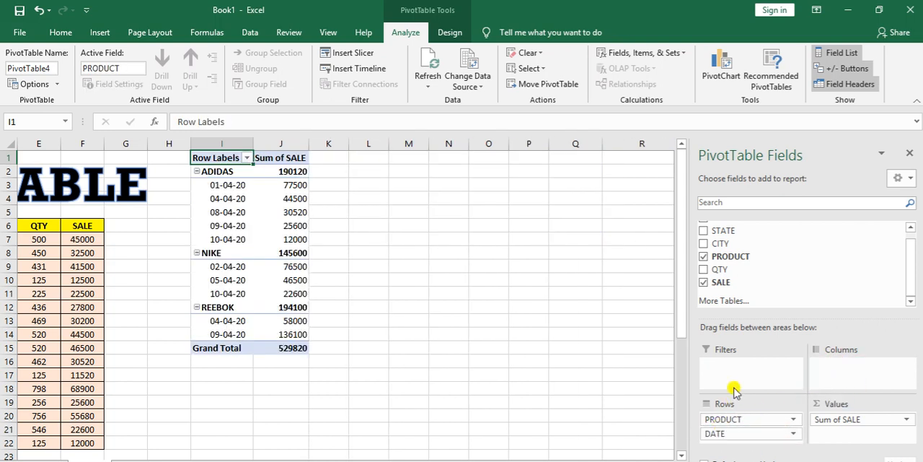
{"action": "left_click_drag", "start_coordinate": [722, 435], "coordinate": [741, 369]}
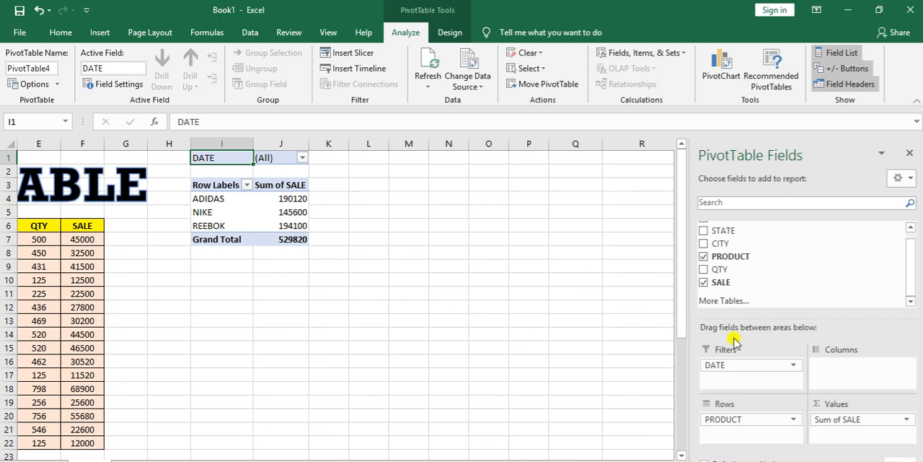
Step: Filter the report by DATE to show only 01-04-20, 02-04-20, 04-04-20 and 05-04-20
{"action": "left_click", "coordinate": [301, 157]}
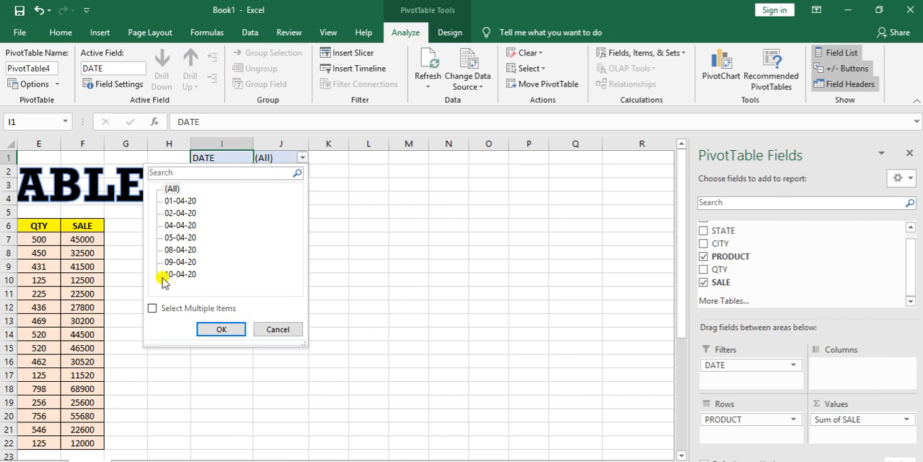
{"action": "left_click", "coordinate": [153, 308]}
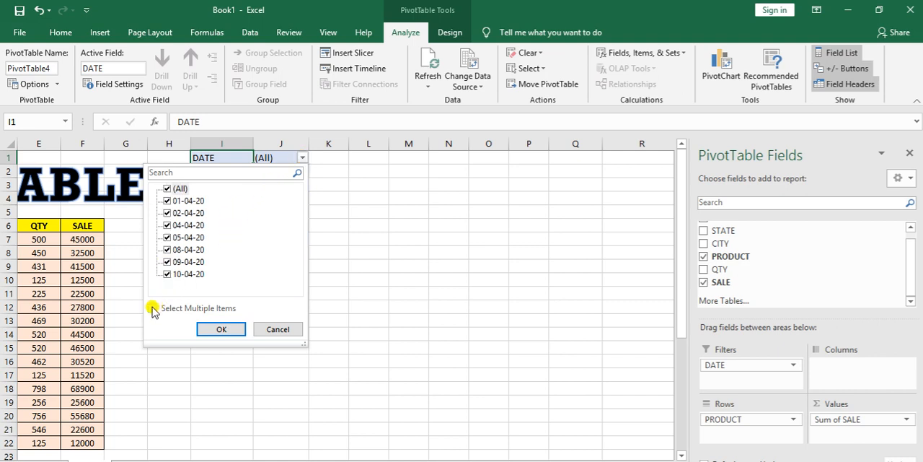
{"action": "left_click", "coordinate": [167, 190]}
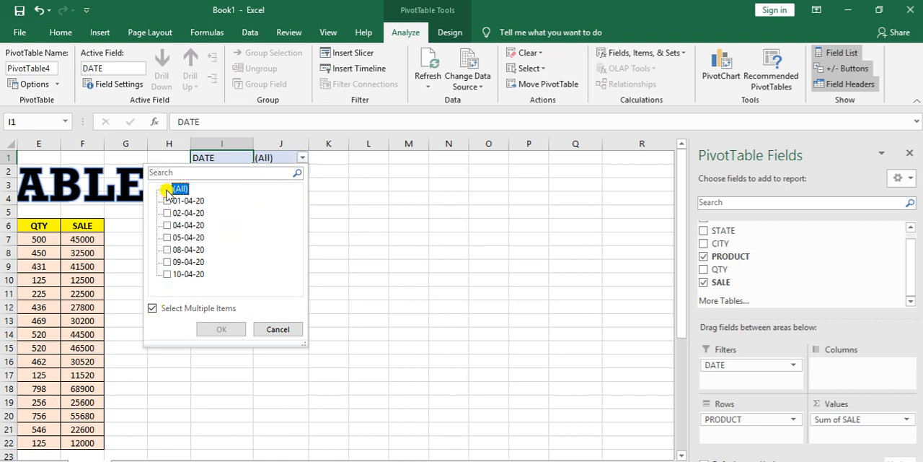
{"action": "left_click", "coordinate": [168, 201]}
{"action": "left_click", "coordinate": [168, 213]}
{"action": "left_click", "coordinate": [167, 225]}
{"action": "left_click", "coordinate": [168, 237]}
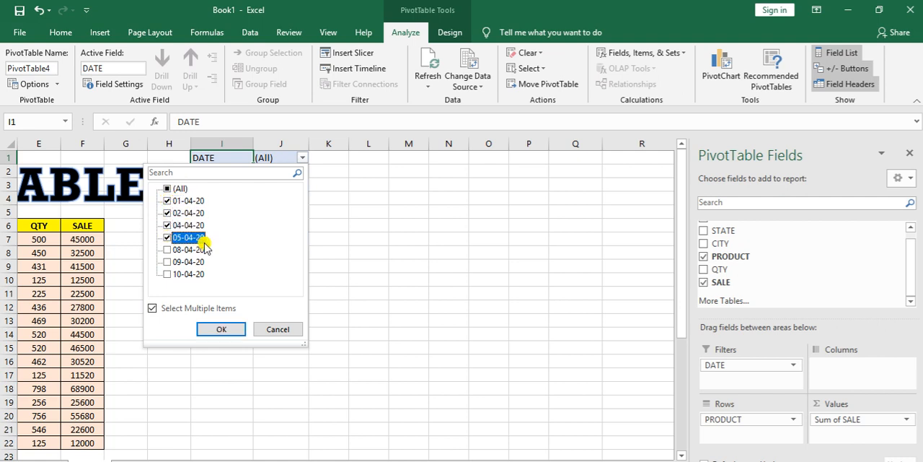
{"action": "left_click", "coordinate": [167, 237]}
{"action": "left_click", "coordinate": [167, 214]}
{"action": "left_click", "coordinate": [168, 225]}
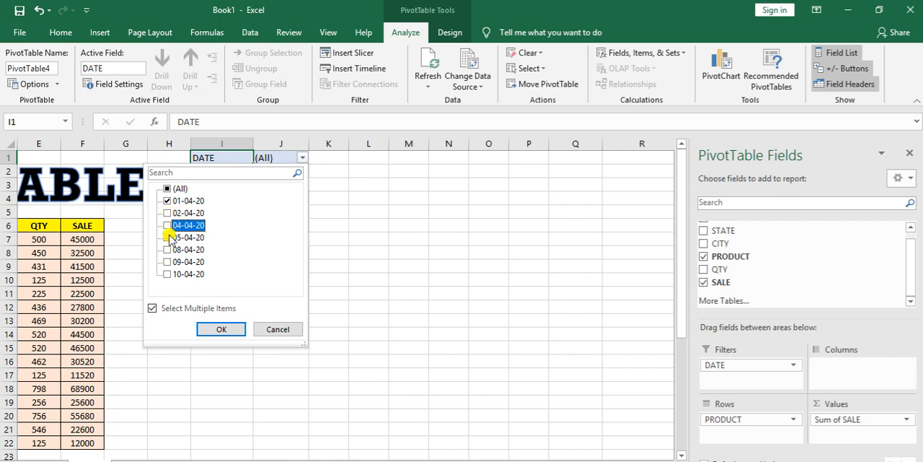
{"action": "left_click", "coordinate": [167, 213]}
{"action": "left_click", "coordinate": [168, 188]}
{"action": "left_click", "coordinate": [221, 328]}
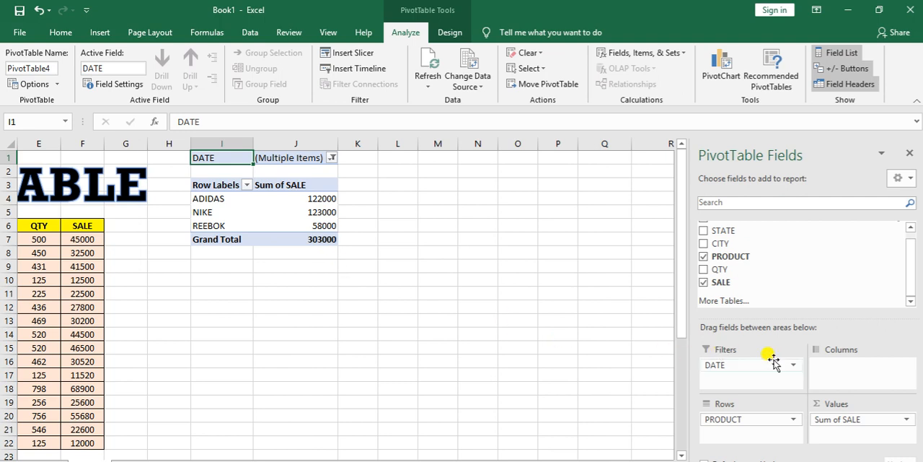
Step: Reset the DATE filter to all dates and remove the DATE field from the report
{"action": "left_click", "coordinate": [332, 158]}
{"action": "left_click", "coordinate": [196, 189]}
{"action": "left_click", "coordinate": [243, 328]}
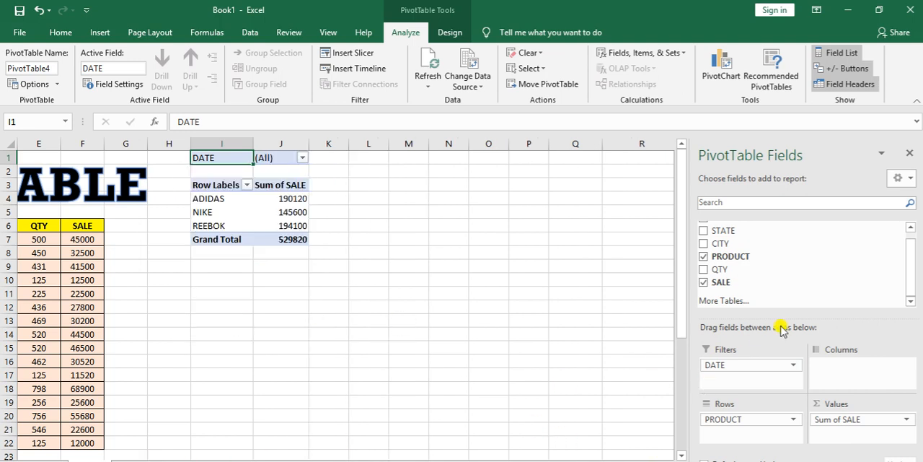
{"action": "scroll", "coordinate": [834, 279], "scroll_direction": "up", "scroll_amount": 1}
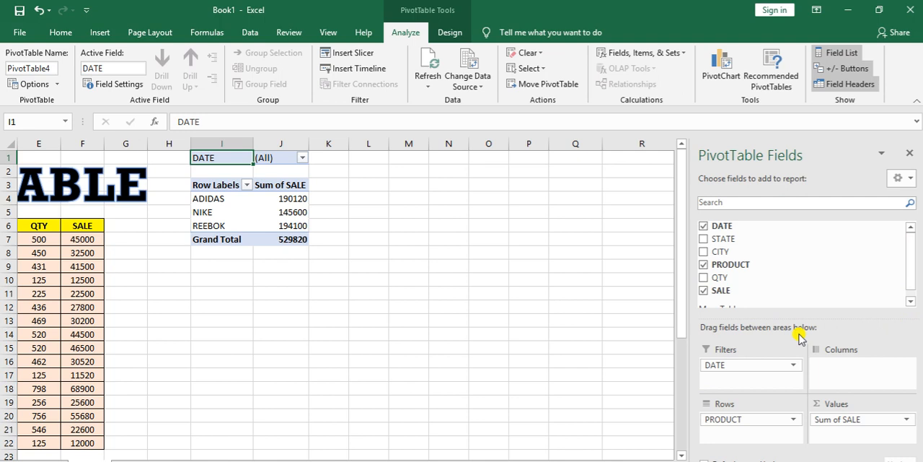
{"action": "left_click_drag", "start_coordinate": [777, 367], "coordinate": [758, 231]}
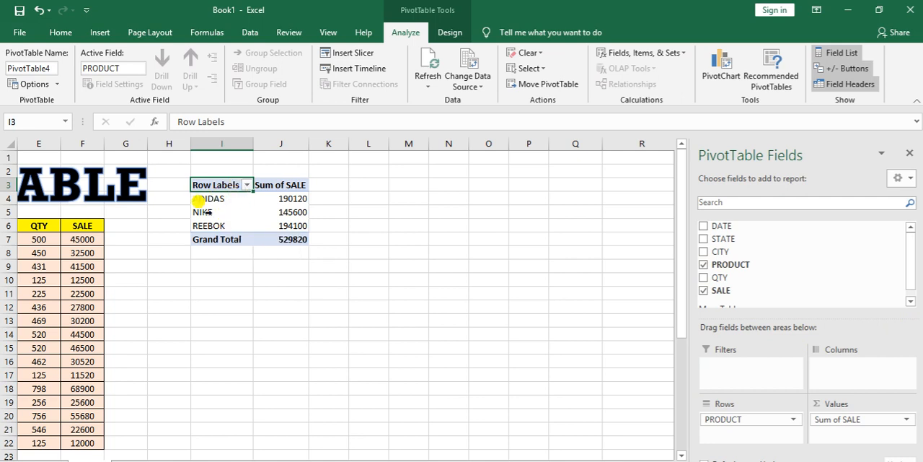
Step: Filter the row labels to show only the ADIDAS and REEBOK products
{"action": "left_click", "coordinate": [245, 185]}
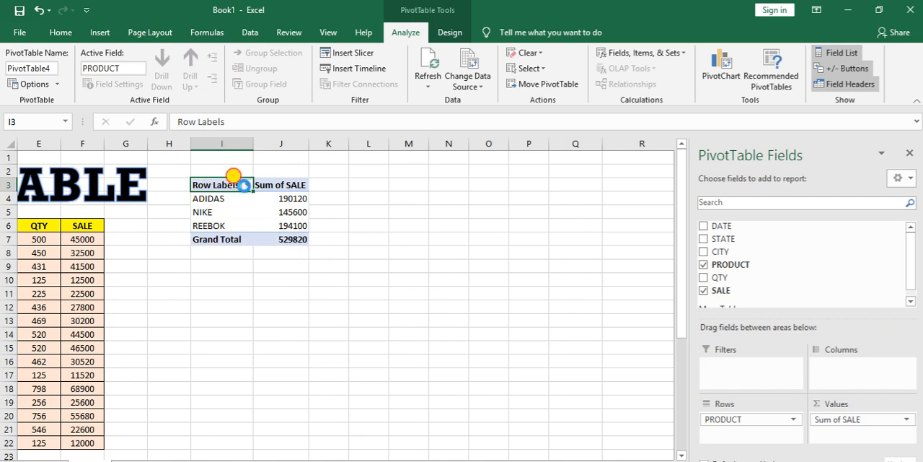
{"action": "left_click", "coordinate": [111, 316]}
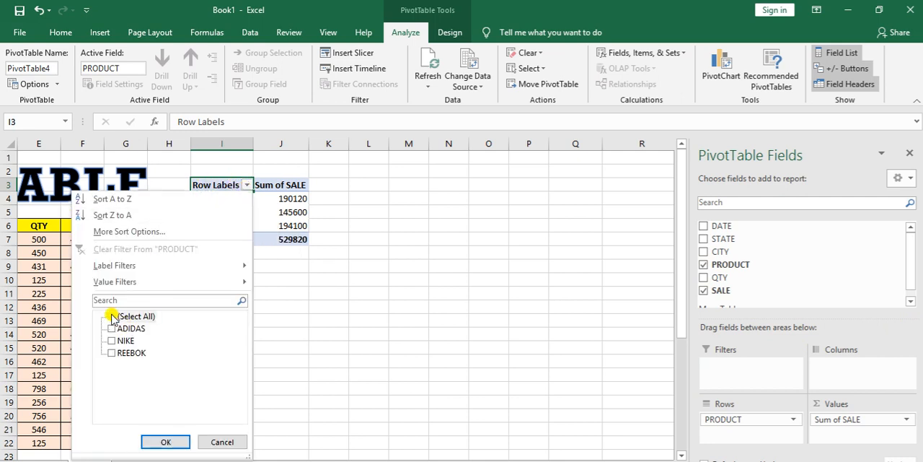
{"action": "left_click", "coordinate": [111, 329]}
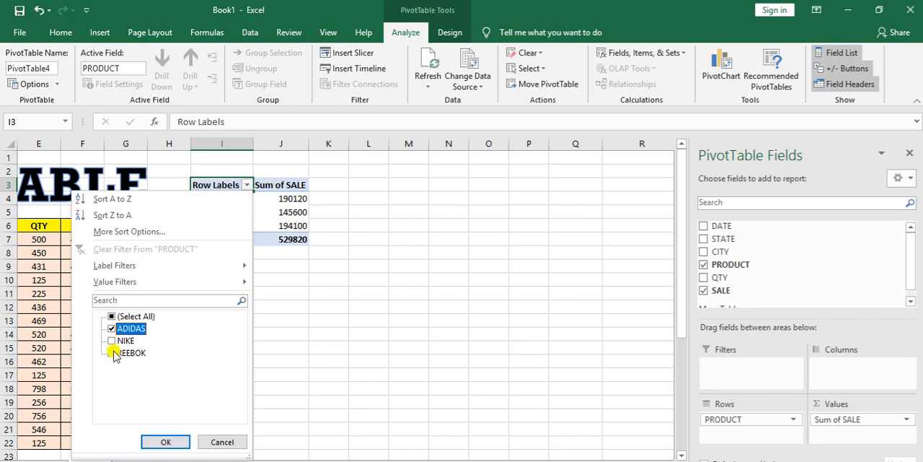
{"action": "left_click", "coordinate": [113, 353]}
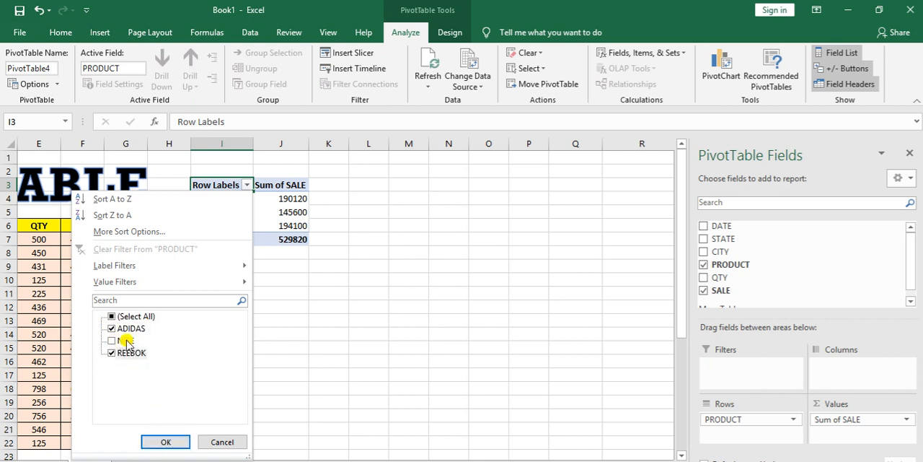
{"action": "left_click", "coordinate": [165, 441]}
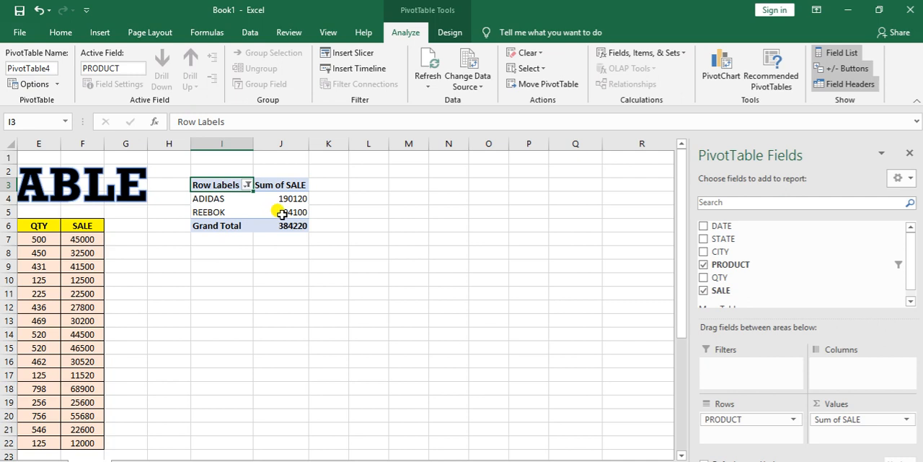
Step: Reset the row label filter to show all products
{"action": "mouse_move", "coordinate": [281, 213]}
{"action": "left_click", "coordinate": [246, 185]}
{"action": "left_click", "coordinate": [111, 318]}
{"action": "left_click", "coordinate": [166, 441]}
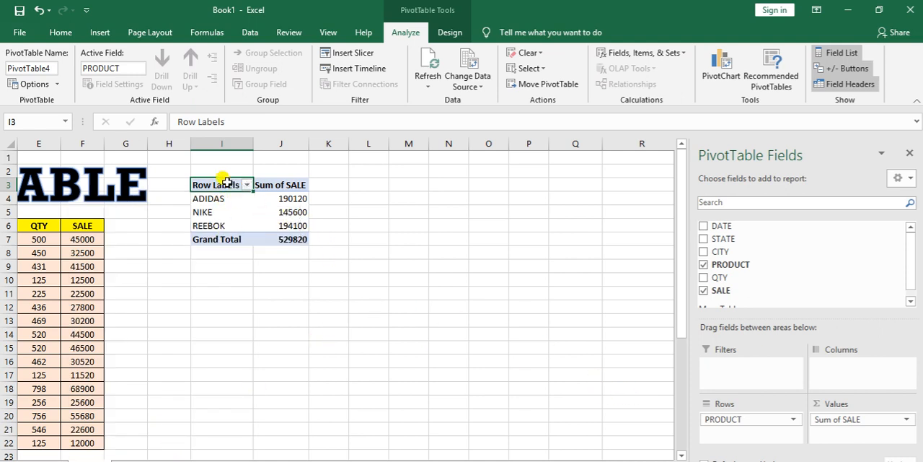
Step: Apply the orange PivotTable style from the first row of the Medium group to the PivotTable
{"action": "left_click_drag", "start_coordinate": [243, 188], "coordinate": [303, 240]}
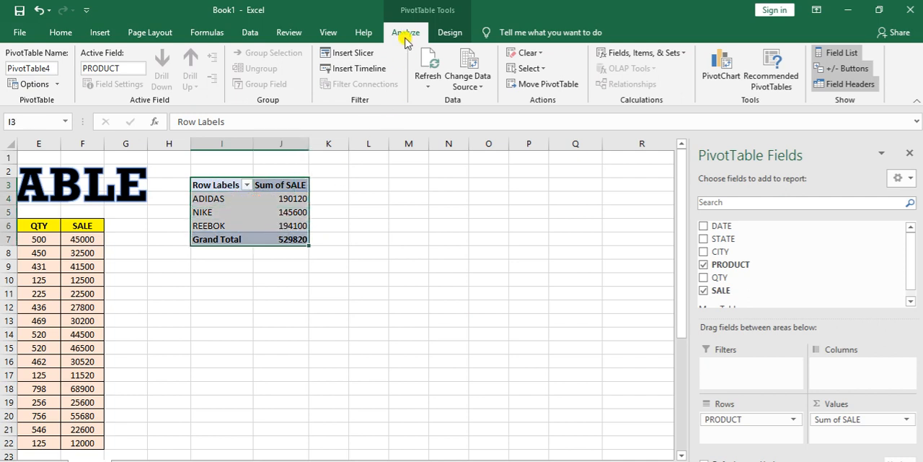
{"action": "left_click", "coordinate": [448, 35]}
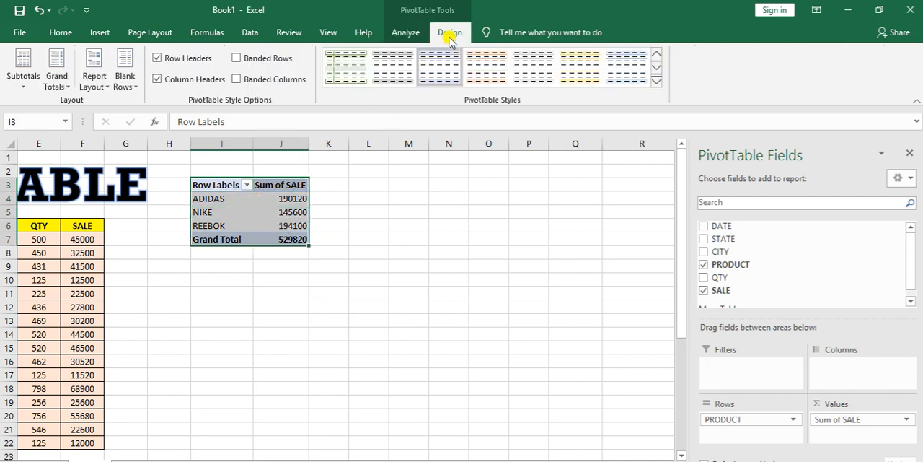
{"action": "left_click", "coordinate": [657, 80]}
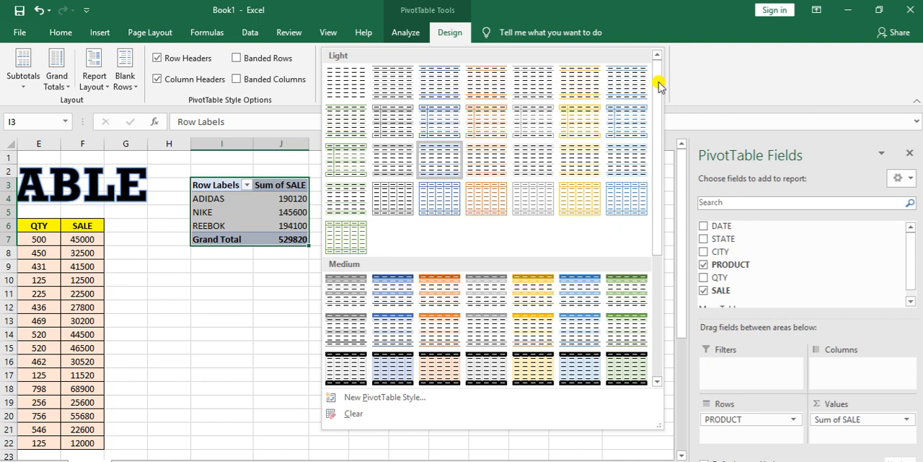
{"action": "left_click", "coordinate": [432, 288]}
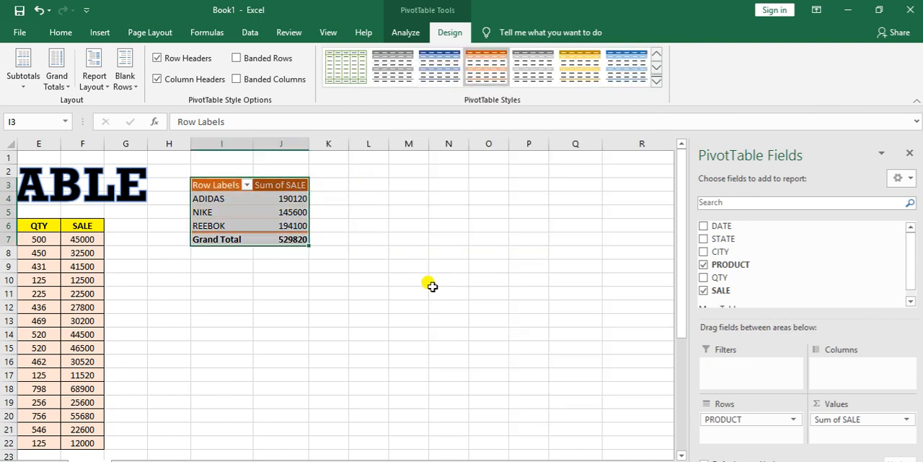
Step: Insert a Clustered Column PivotChart of the sales by product and place it beside the PivotTable
{"action": "left_click", "coordinate": [405, 33]}
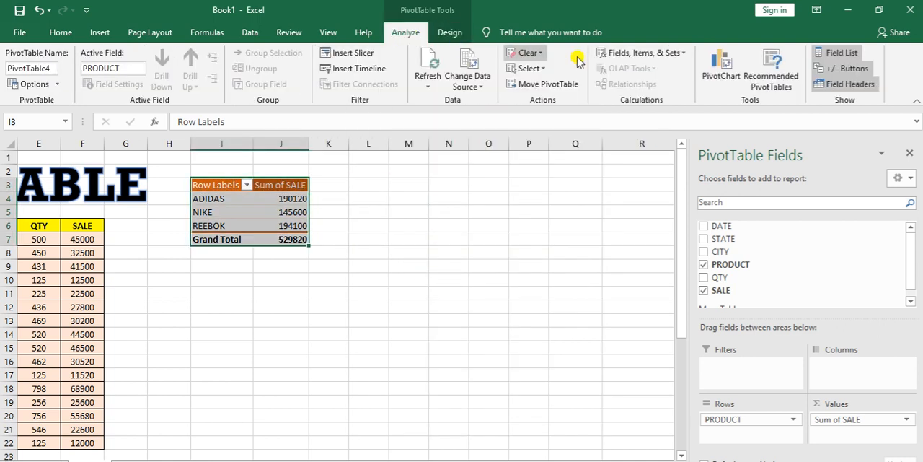
{"action": "left_click", "coordinate": [720, 79]}
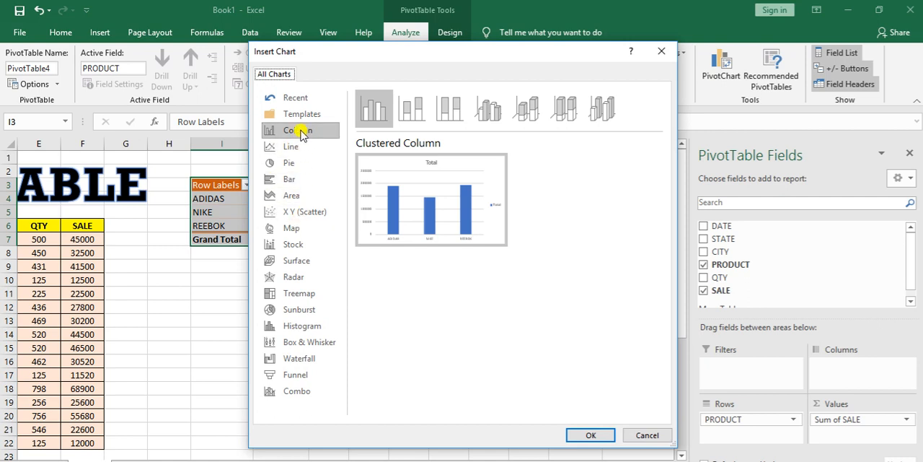
{"action": "left_click", "coordinate": [591, 434]}
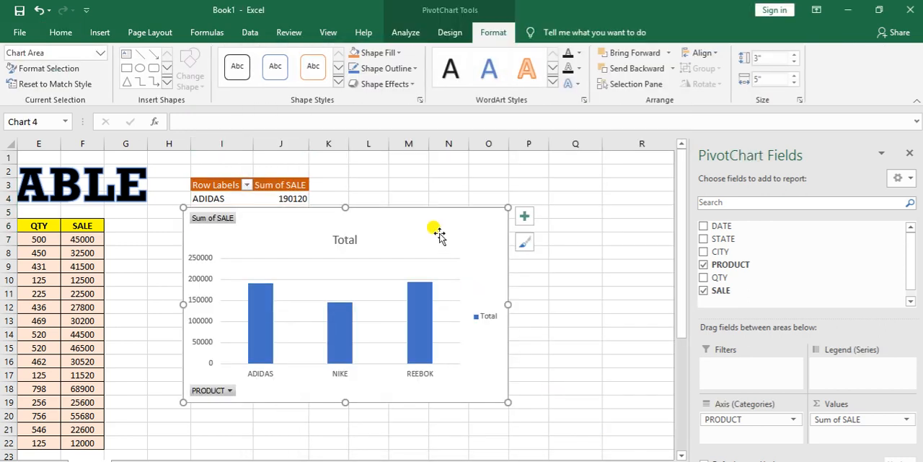
{"action": "left_click_drag", "start_coordinate": [433, 207], "coordinate": [573, 192]}
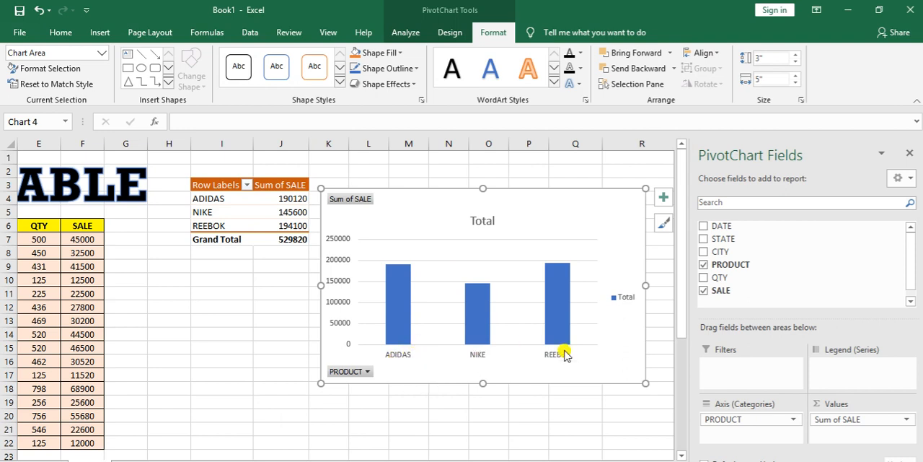
Step: Add data labels to the chart's columns and filter the chart's PRODUCT field to show only ADIDAS and REEBOK
{"action": "right_click", "coordinate": [399, 311]}
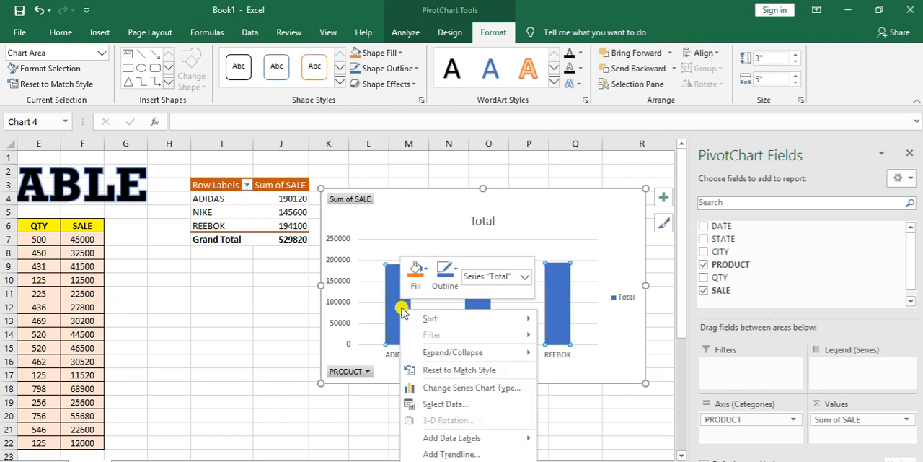
{"action": "left_click", "coordinate": [451, 437]}
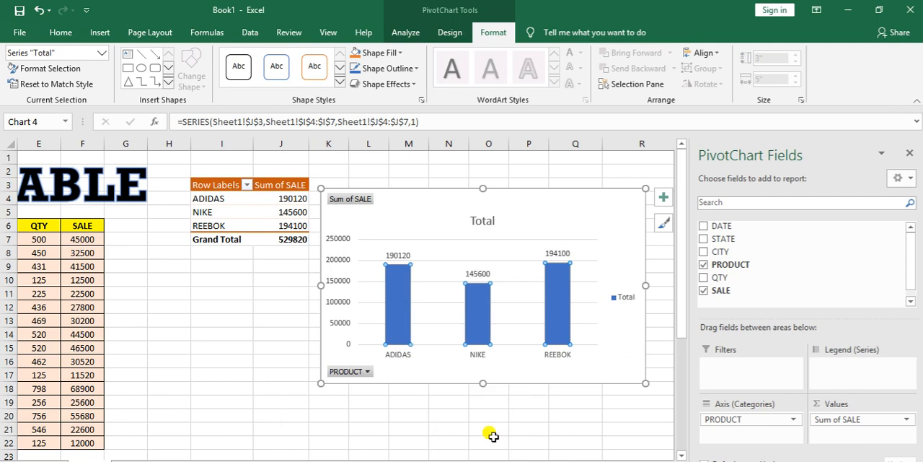
{"action": "left_click", "coordinate": [366, 372]}
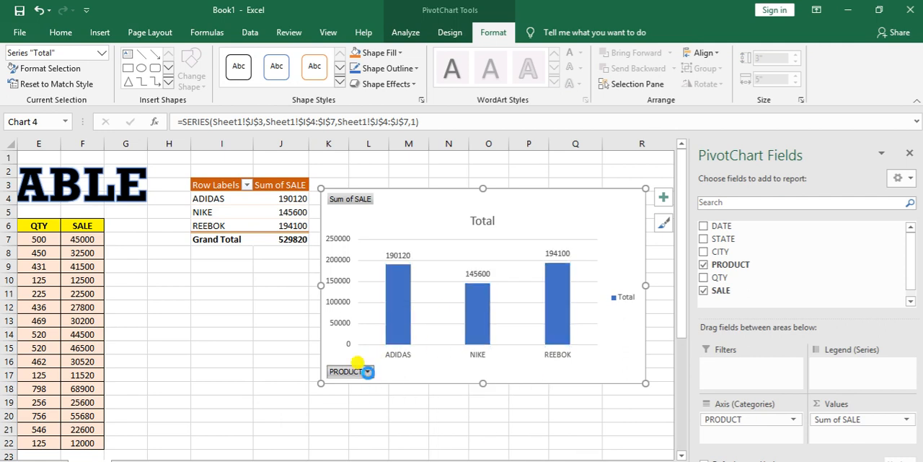
{"action": "left_click", "coordinate": [229, 229]}
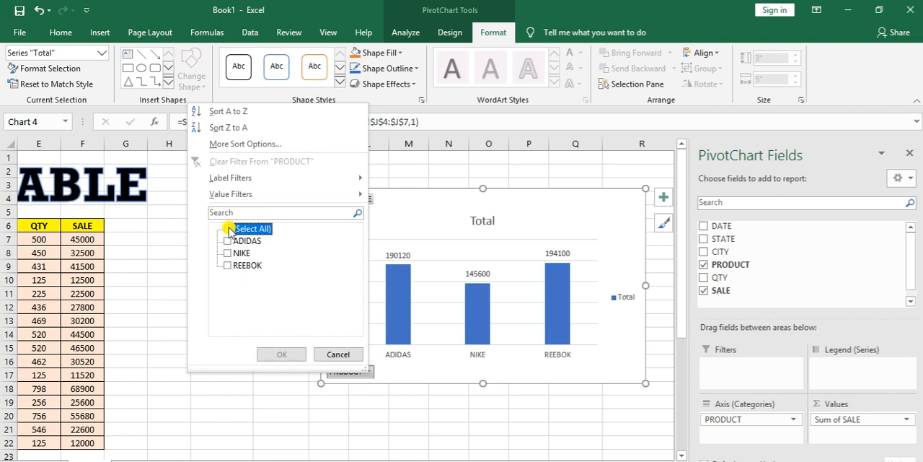
{"action": "left_click", "coordinate": [228, 242]}
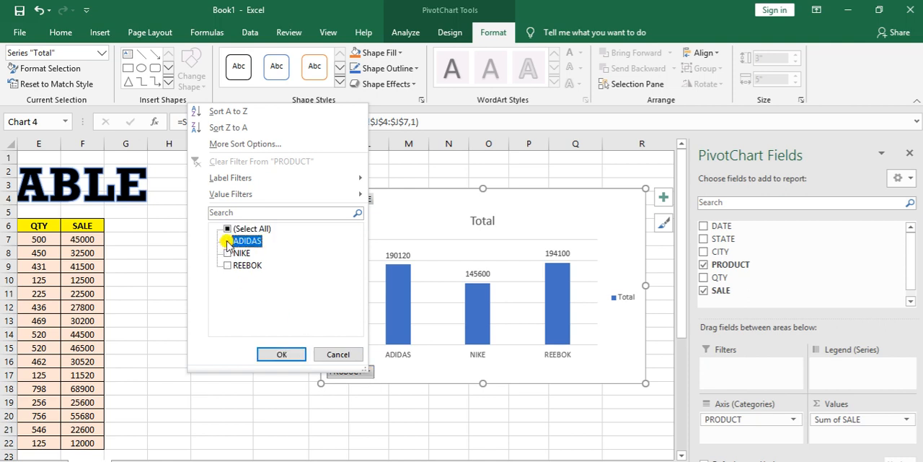
{"action": "left_click", "coordinate": [228, 267]}
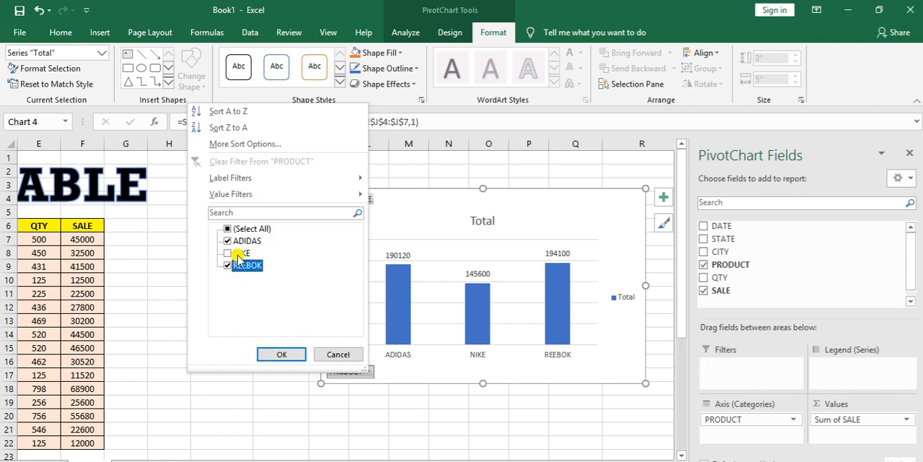
{"action": "left_click", "coordinate": [279, 353]}
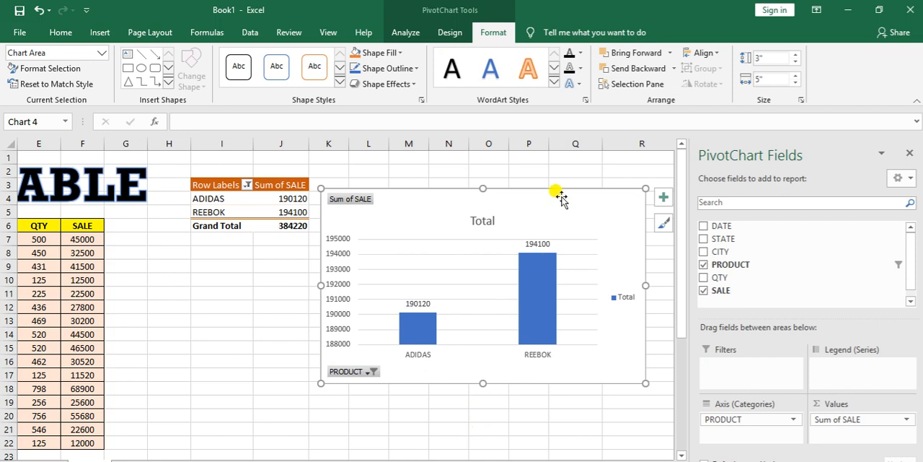
Step: Delete the PivotChart and remove the old PivotTable by deleting columns I to L
{"action": "key", "text": "Delete"}
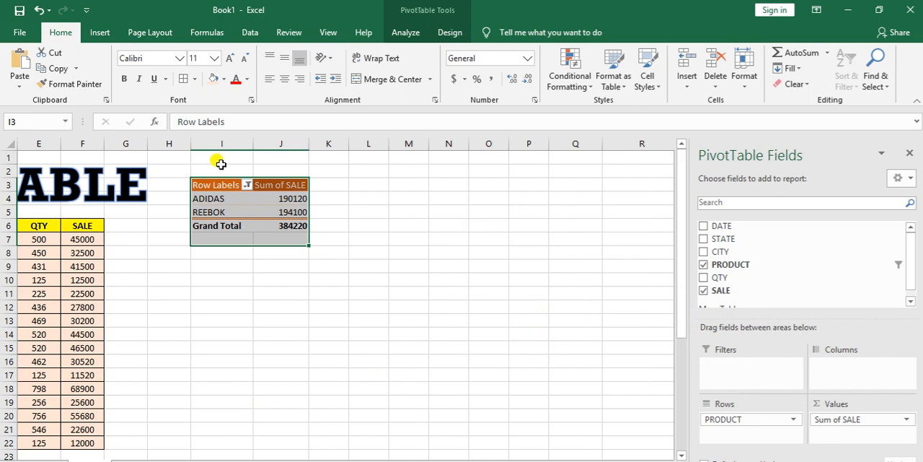
{"action": "left_click_drag", "start_coordinate": [216, 144], "coordinate": [369, 148]}
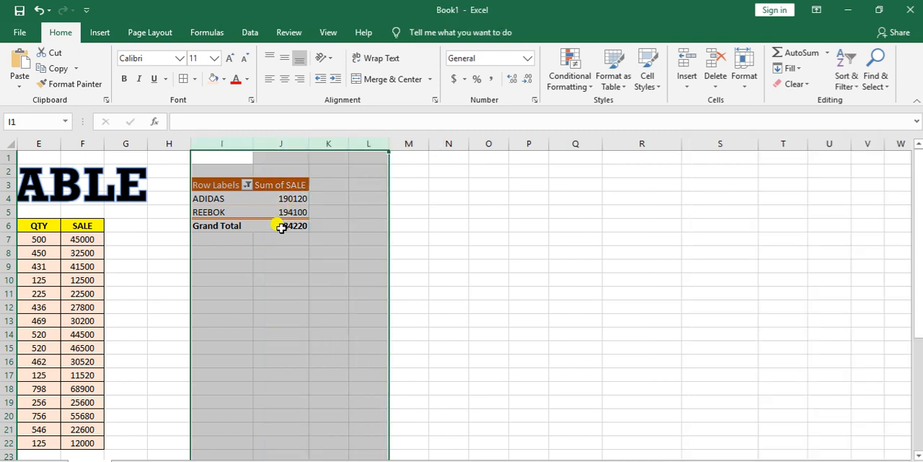
{"action": "right_click", "coordinate": [282, 225]}
{"action": "left_click", "coordinate": [317, 339]}
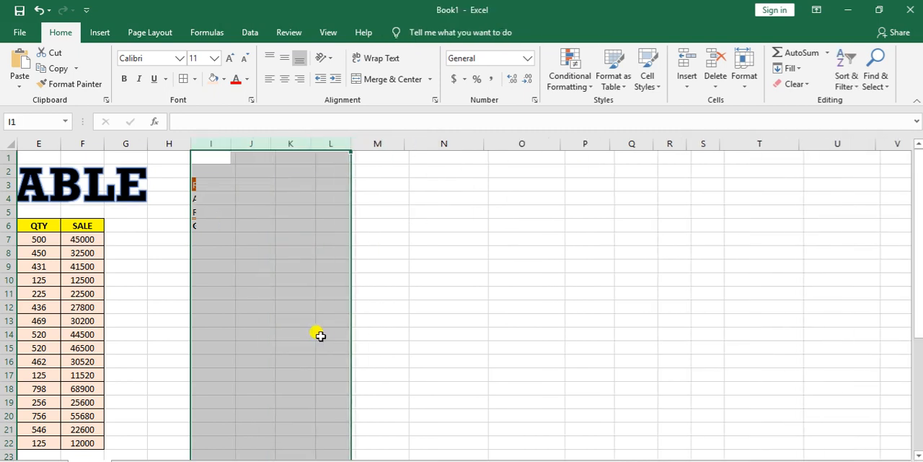
{"action": "left_click", "coordinate": [154, 368]}
Step: Examine the first practice question written below the sales data table
{"action": "left_click", "coordinate": [78, 362]}
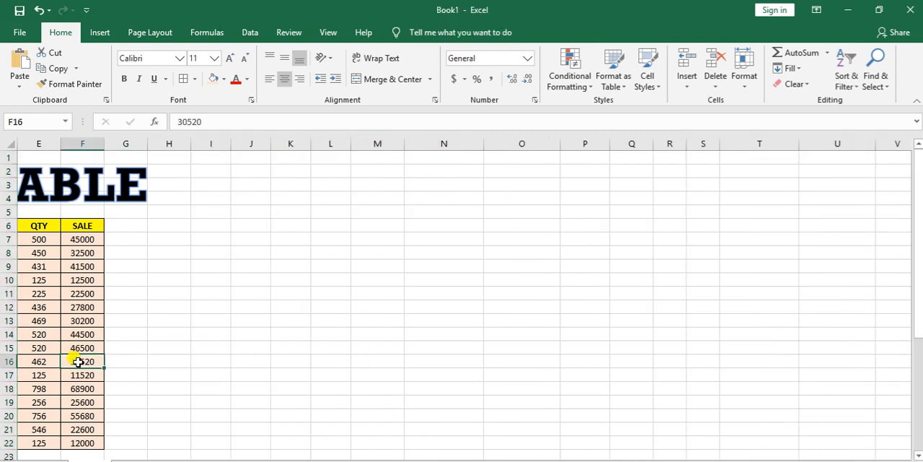
{"action": "key", "text": "Left"}
{"action": "key", "text": "Left"}
{"action": "key", "text": "Left"}
{"action": "key", "text": "Left"}
{"action": "key", "text": "Left"}
{"action": "key", "text": "Down"}
{"action": "key", "text": "Down"}
{"action": "key", "text": "Down"}
{"action": "key", "text": "Down"}
{"action": "key", "text": "Down"}
{"action": "key", "text": "Down"}
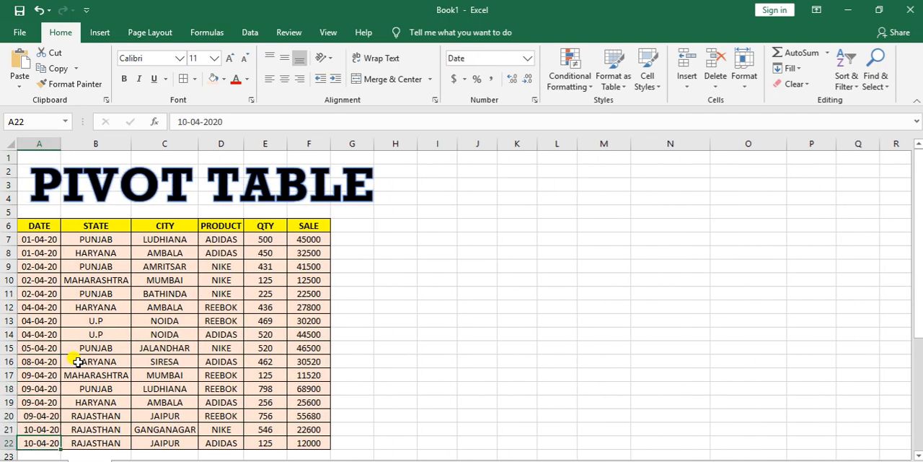
{"action": "key", "text": "Down"}
{"action": "key", "text": "Down"}
{"action": "key", "text": "Down"}
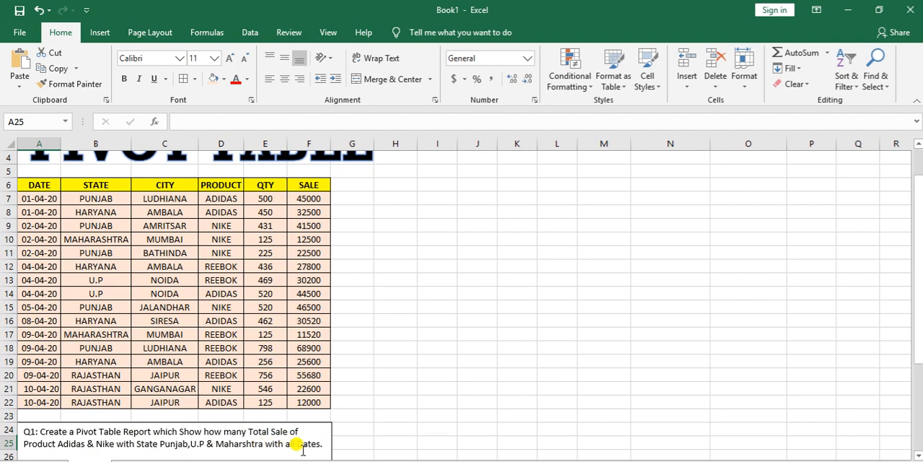
Step: Create a PivotTable from the sales data in A6:F22 and place it at cell J4 of the existing worksheet
{"action": "left_click_drag", "start_coordinate": [39, 187], "coordinate": [311, 405]}
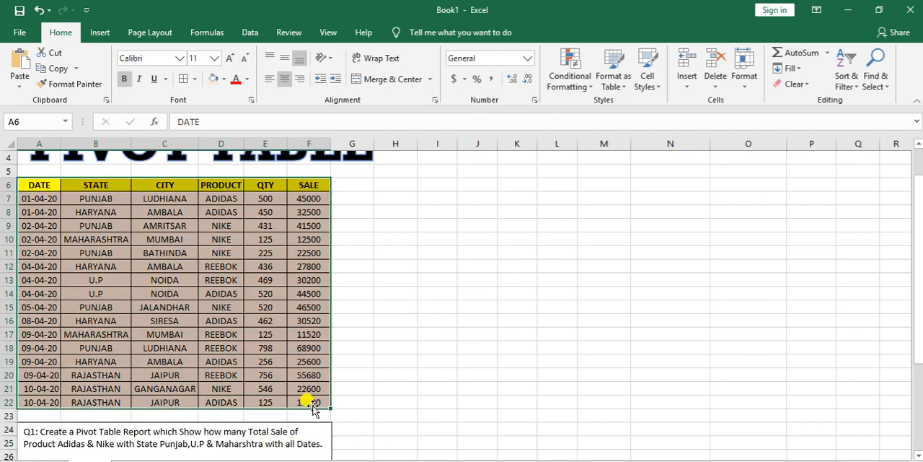
{"action": "left_click", "coordinate": [100, 32]}
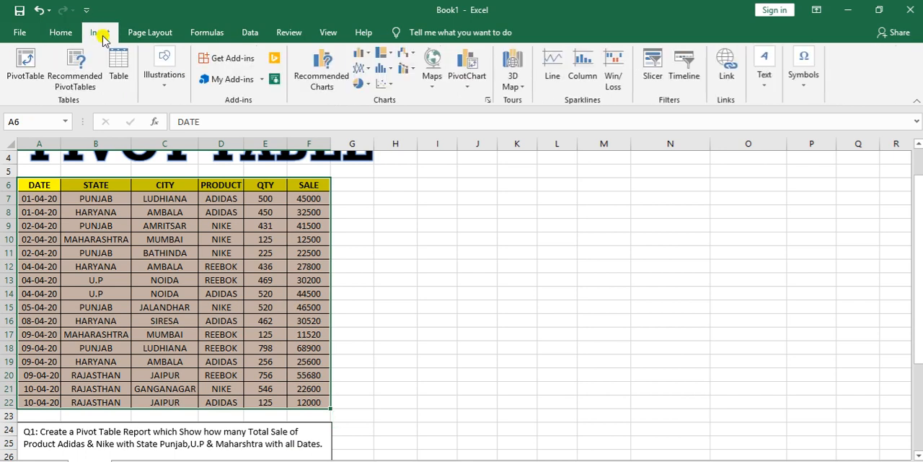
{"action": "left_click", "coordinate": [26, 66]}
{"action": "left_click", "coordinate": [174, 241]}
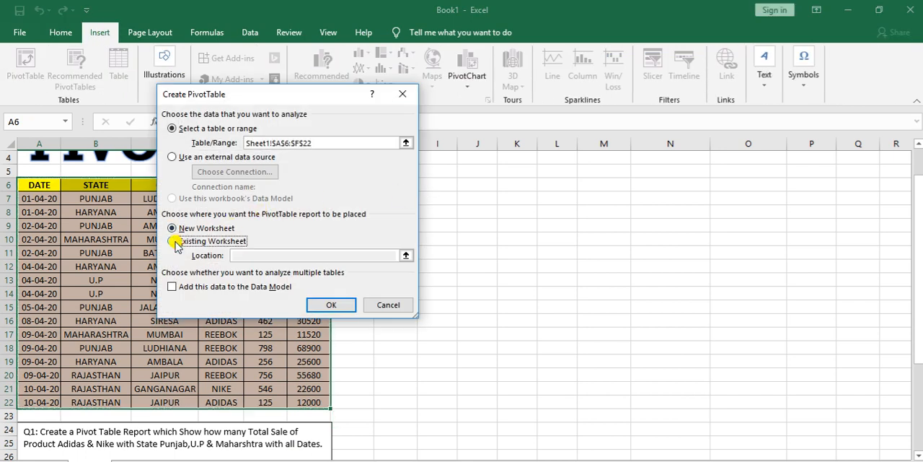
{"action": "left_click", "coordinate": [466, 153]}
{"action": "left_click", "coordinate": [334, 304]}
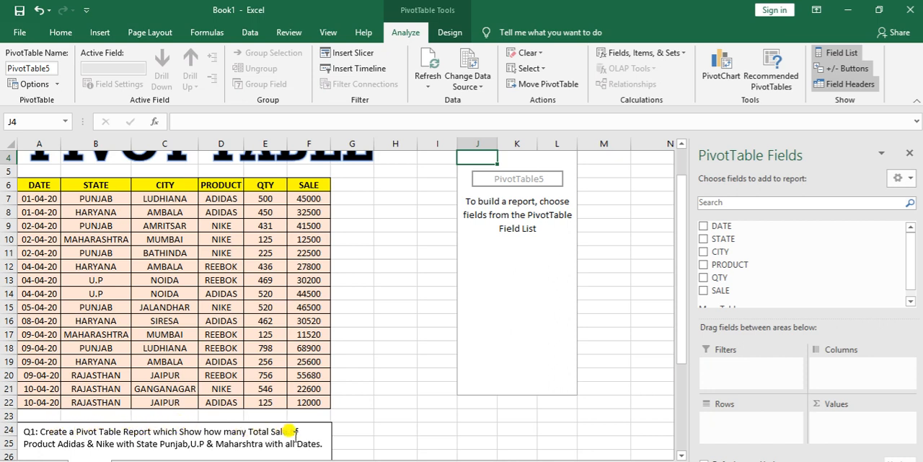
Step: Sum SALE by PRODUCT in the PivotTable rows and filter the row labels to ADIDAS and NIKE
{"action": "left_click_drag", "start_coordinate": [720, 290], "coordinate": [832, 420]}
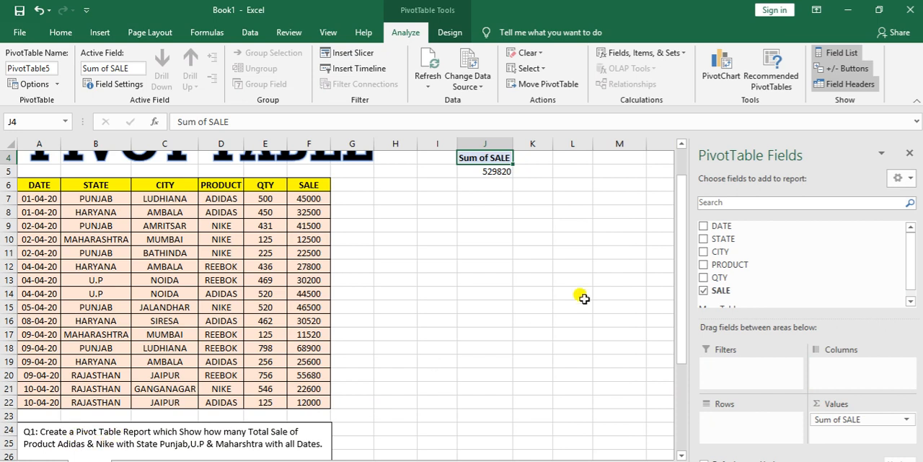
{"action": "left_click_drag", "start_coordinate": [743, 266], "coordinate": [739, 429]}
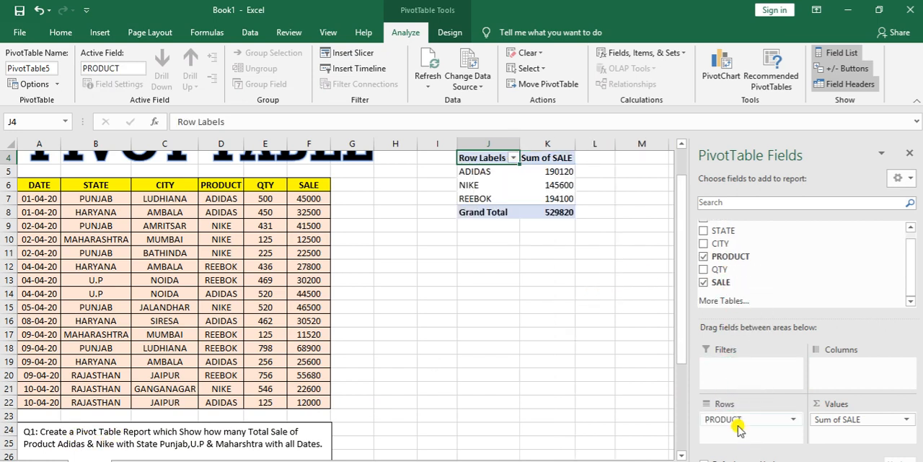
{"action": "left_click", "coordinate": [512, 158]}
{"action": "left_click", "coordinate": [378, 288]}
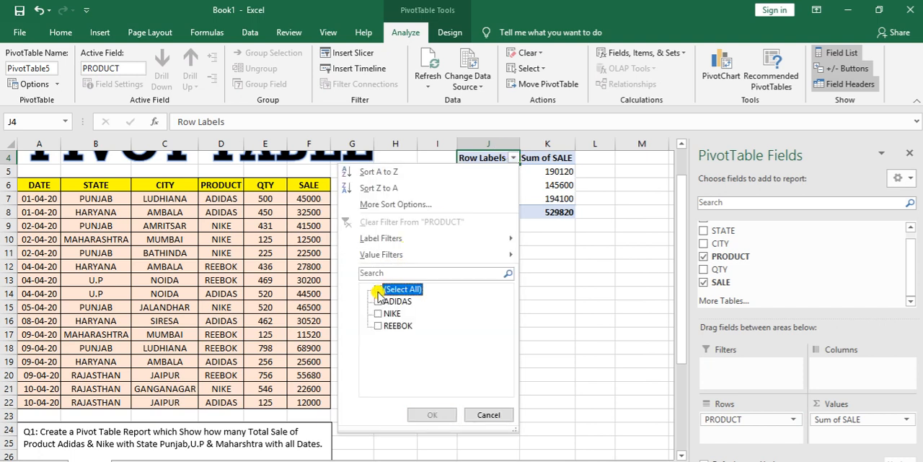
{"action": "left_click", "coordinate": [378, 301]}
{"action": "left_click", "coordinate": [378, 313]}
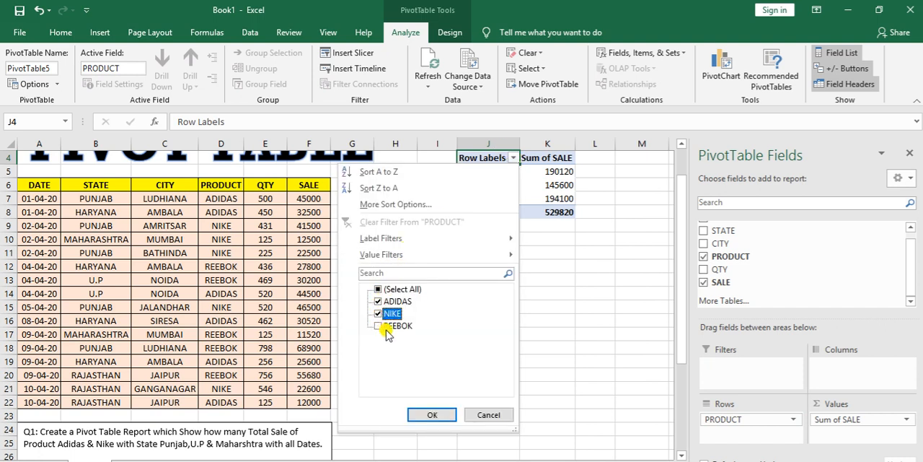
{"action": "left_click", "coordinate": [432, 414]}
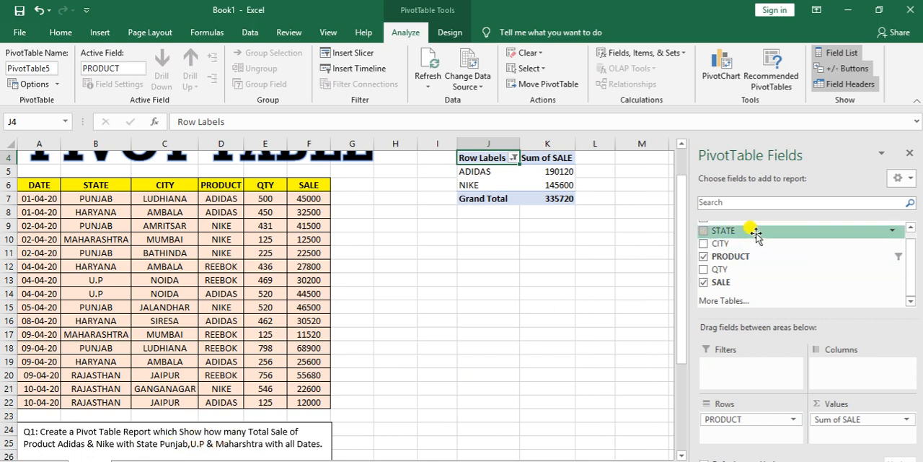
Step: Add STATE as a report filter and limit it to MAHARASHTRA, PUNJAB and U.P
{"action": "left_click_drag", "start_coordinate": [755, 232], "coordinate": [737, 372]}
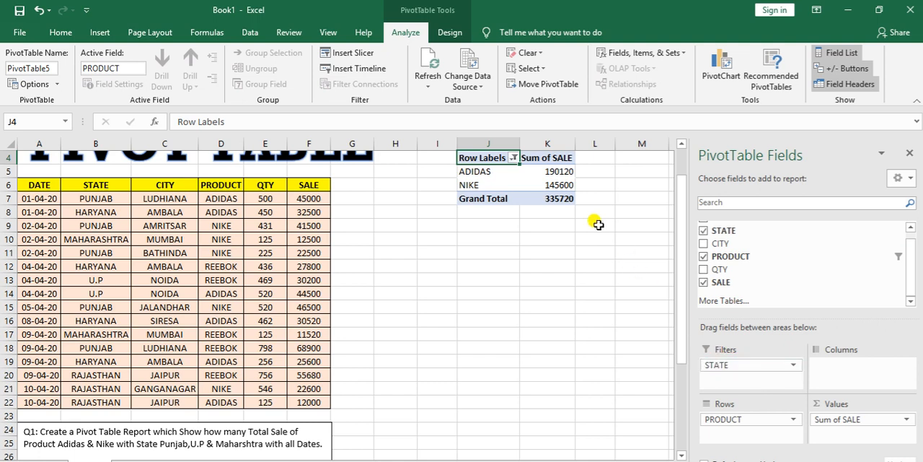
{"action": "scroll", "coordinate": [523, 167], "scroll_direction": "up", "scroll_amount": 1}
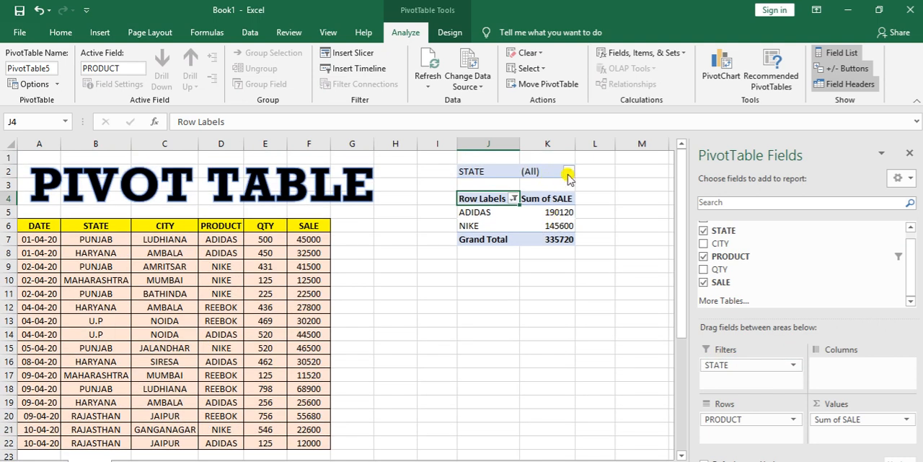
{"action": "left_click", "coordinate": [567, 172]}
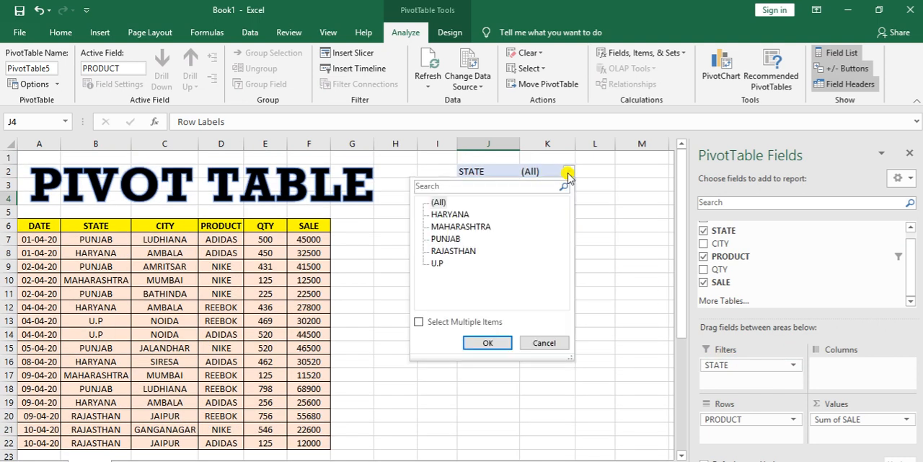
{"action": "left_click", "coordinate": [418, 322]}
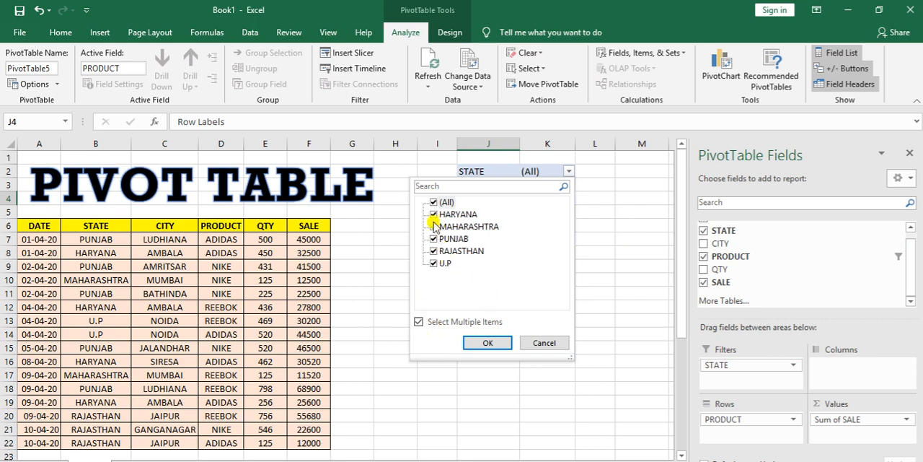
{"action": "left_click", "coordinate": [434, 202]}
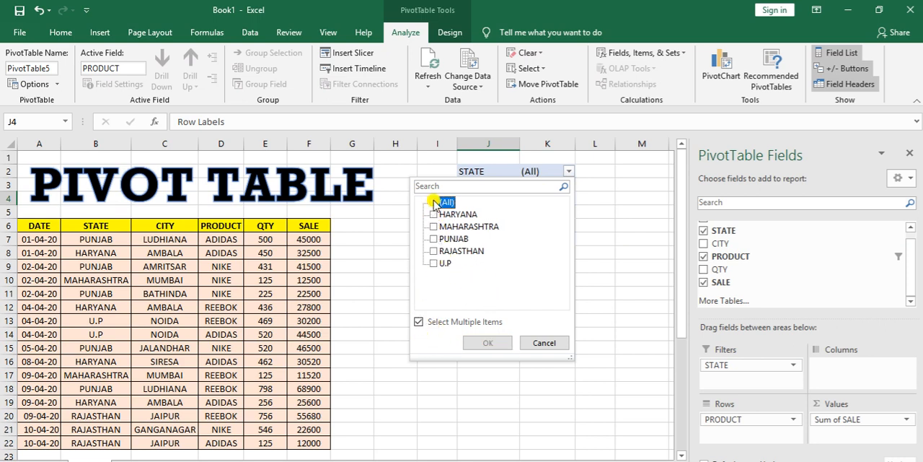
{"action": "left_click", "coordinate": [435, 264]}
{"action": "left_click", "coordinate": [434, 238]}
{"action": "left_click", "coordinate": [435, 227]}
{"action": "left_click", "coordinate": [486, 342]}
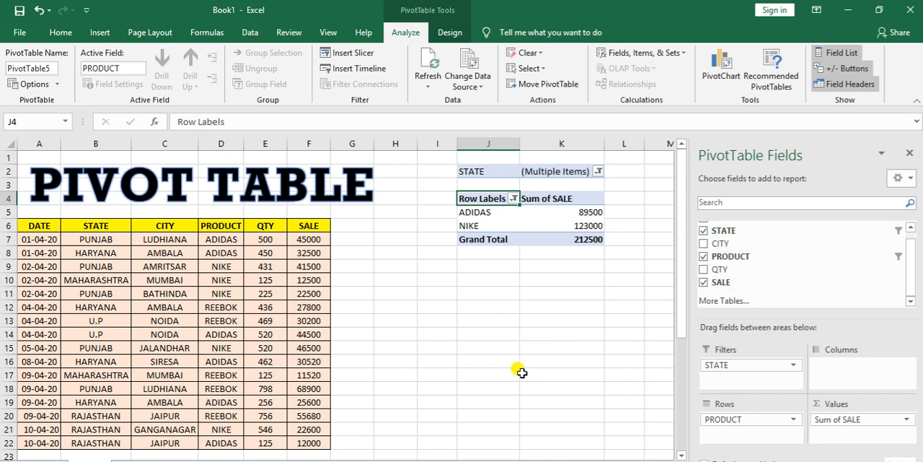
Step: Add the DATE field to the PivotTable rows beneath PRODUCT and check the report against the first question
{"action": "scroll", "coordinate": [522, 372], "scroll_direction": "down", "scroll_amount": 4}
{"action": "scroll", "coordinate": [246, 378], "scroll_direction": "up", "scroll_amount": 2}
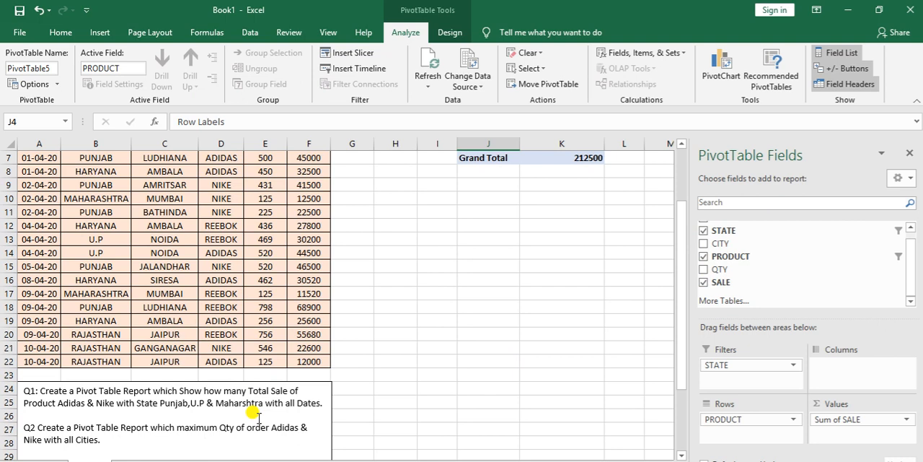
{"action": "scroll", "coordinate": [471, 453], "scroll_direction": "up", "scroll_amount": 2}
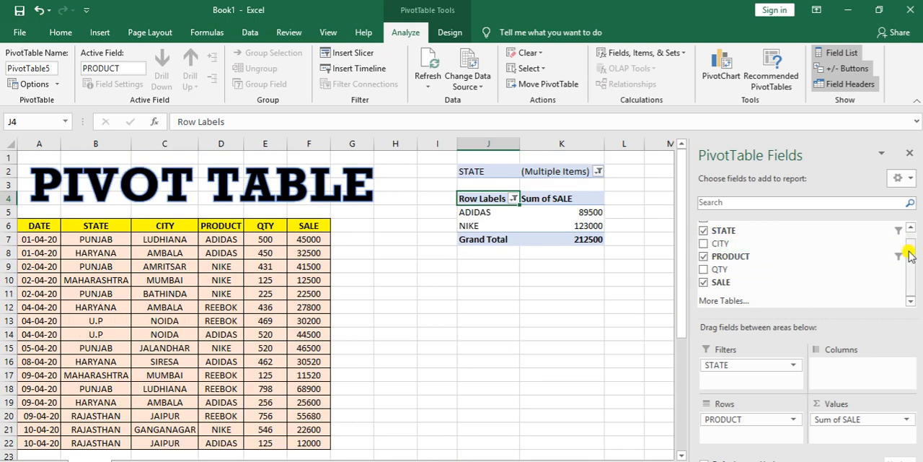
{"action": "left_click_drag", "start_coordinate": [910, 254], "coordinate": [907, 241]}
{"action": "left_click_drag", "start_coordinate": [728, 225], "coordinate": [733, 437]}
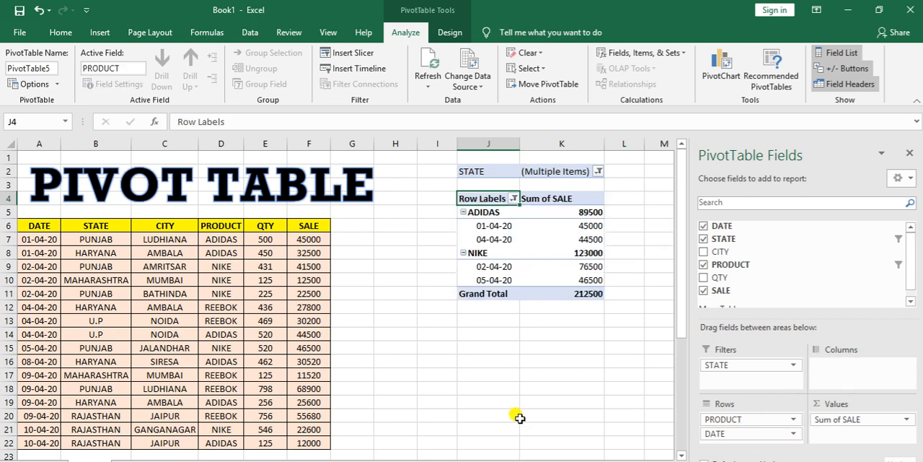
{"action": "scroll", "coordinate": [517, 416], "scroll_direction": "down", "scroll_amount": 2}
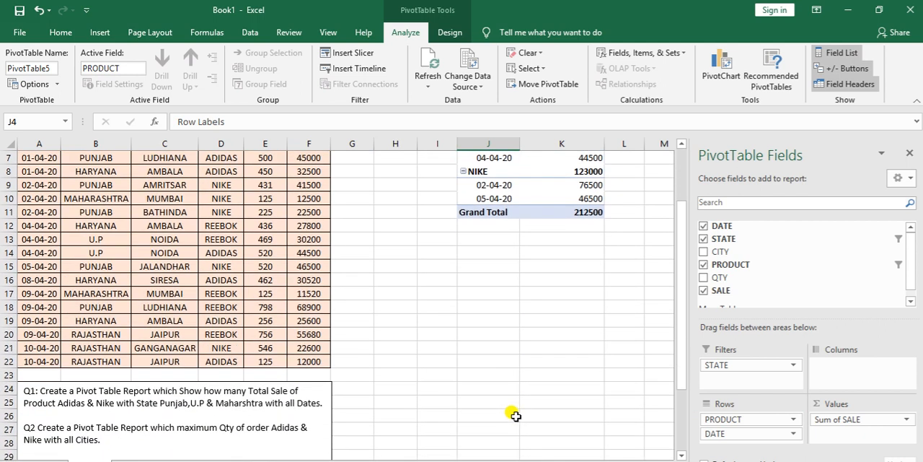
{"action": "scroll", "coordinate": [497, 414], "scroll_direction": "up", "scroll_amount": 2}
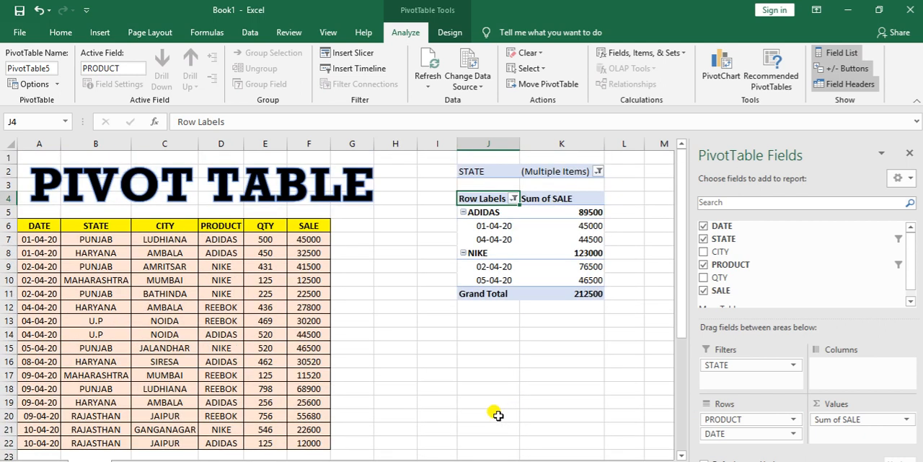